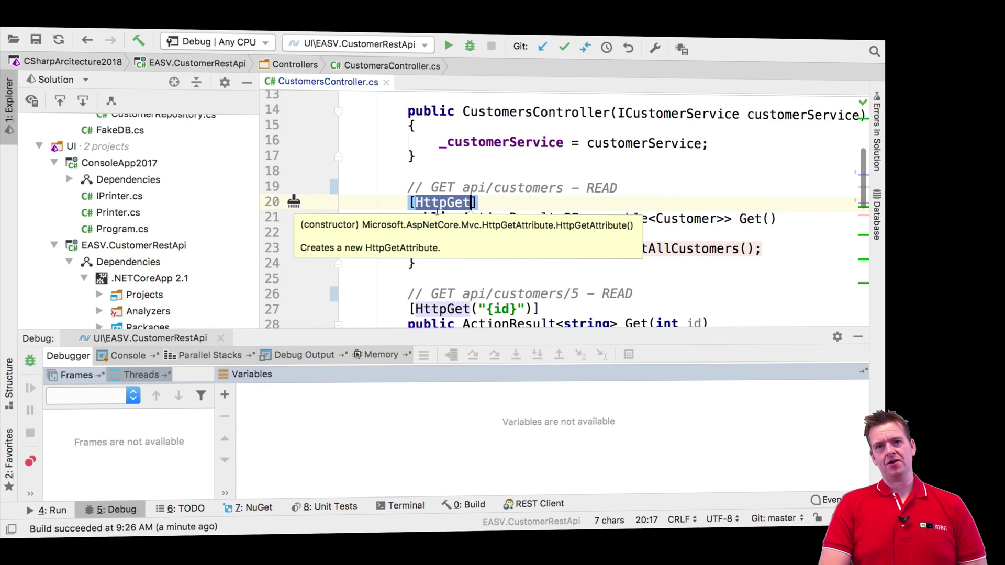
scroll(456, 202, down, 3)
scroll(455, 158, down, 2)
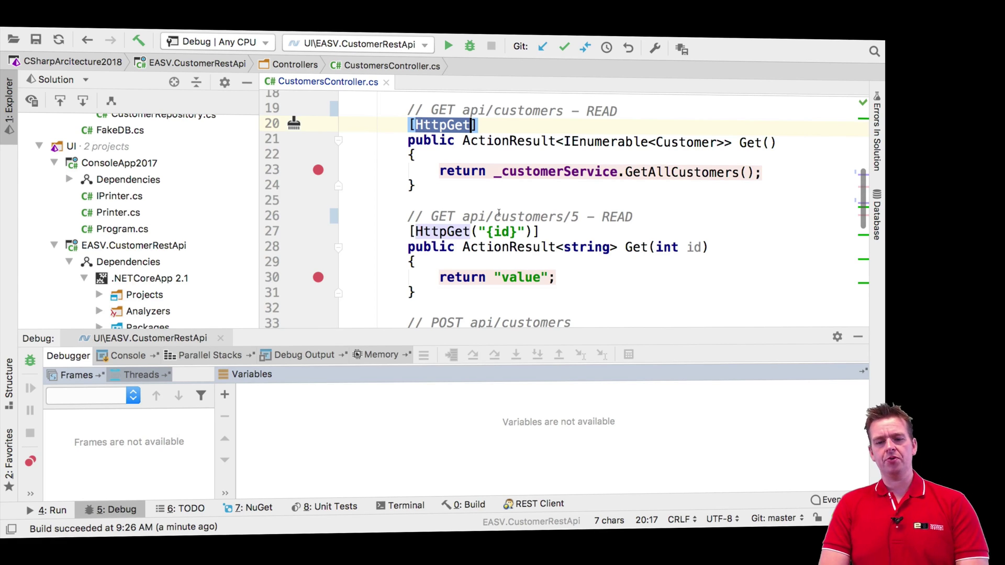
scroll(498, 212, up, 1)
scroll(498, 213, up, 2)
scroll(498, 212, down, 2)
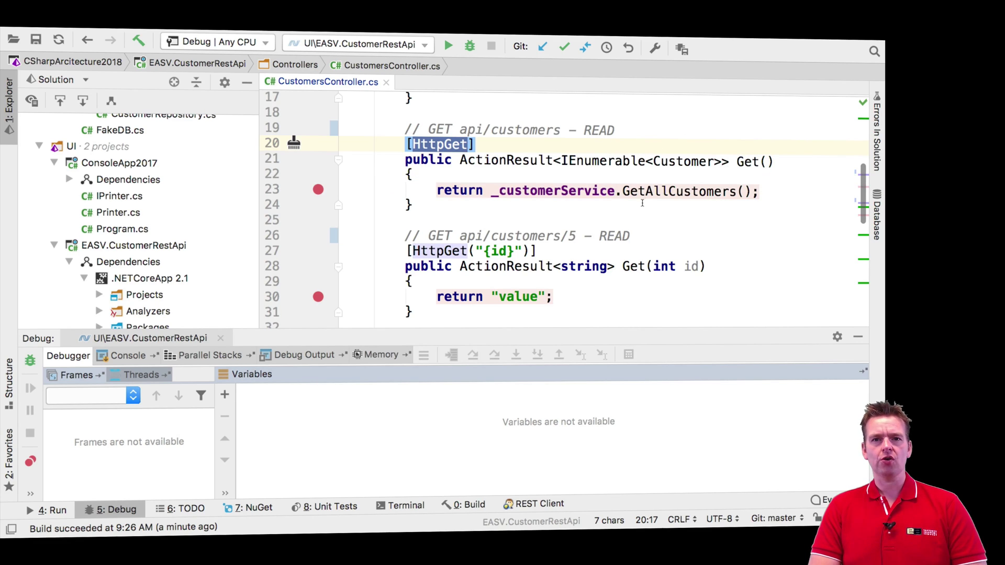
Peek at the quick documentation for the HttpGet attribute, then dismiss it.
key(super+p)
mouse_move(439, 145)
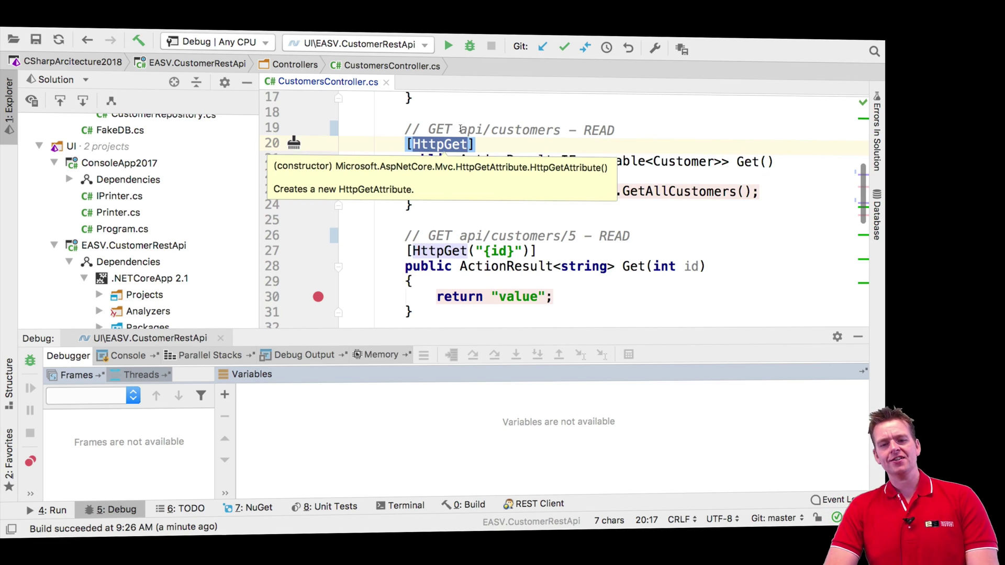
key(Escape)
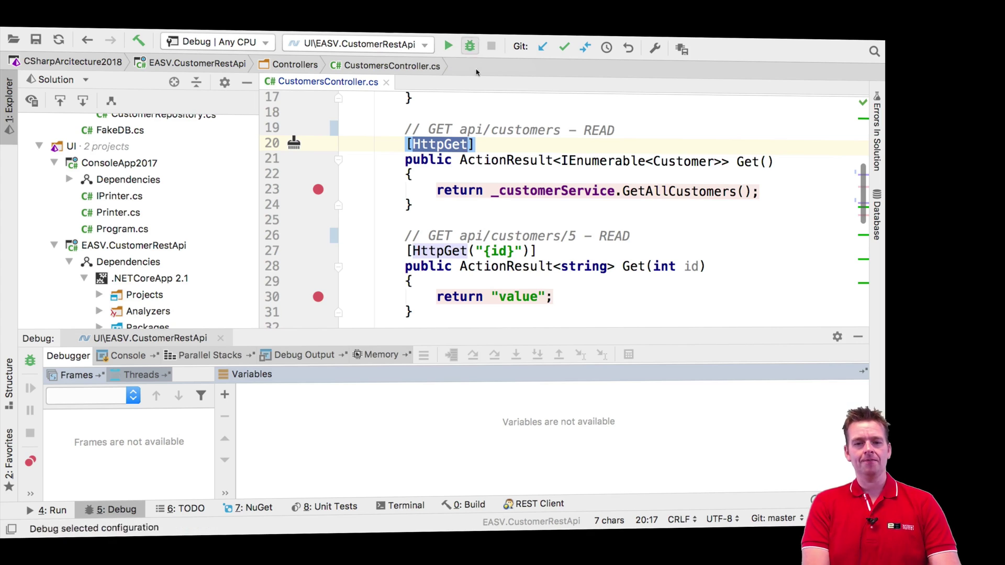
Launch EASV.CustomerRestApi under the debugger and bring Postman forward.
click(468, 46)
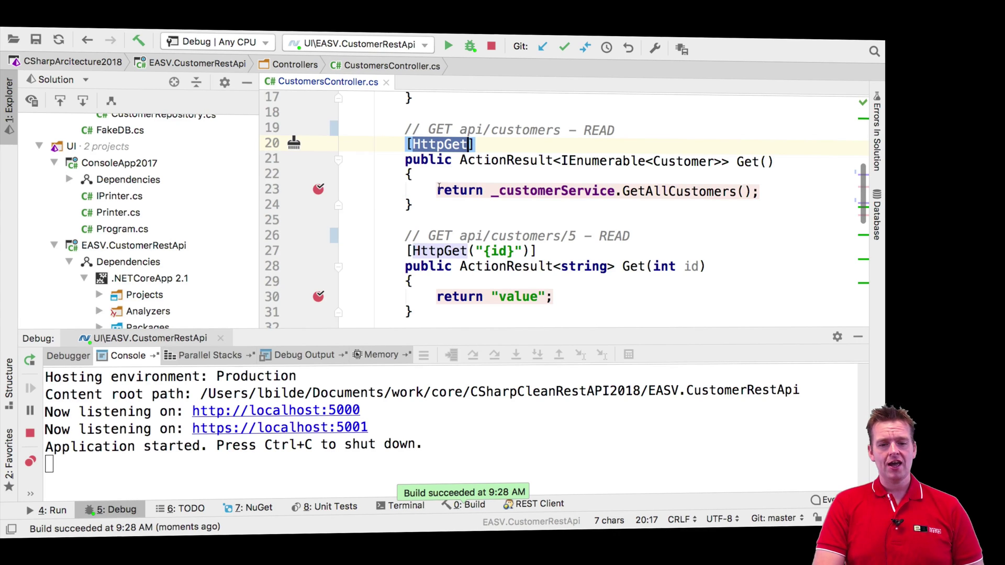
key(ctrl+Right)
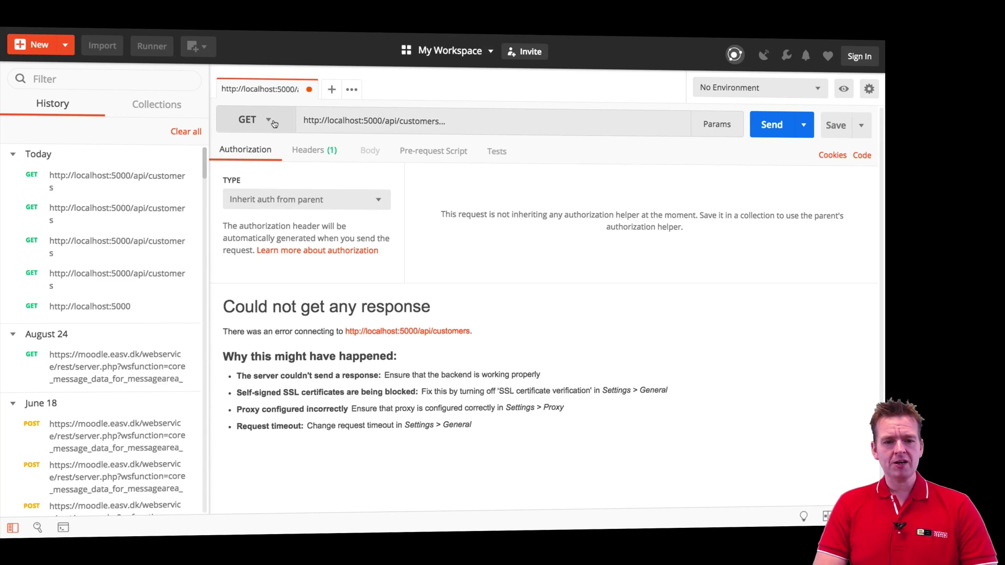
Confirm the GET method and localhost:5000/api/customers URL in Postman, glancing back at Rider.
click(267, 120)
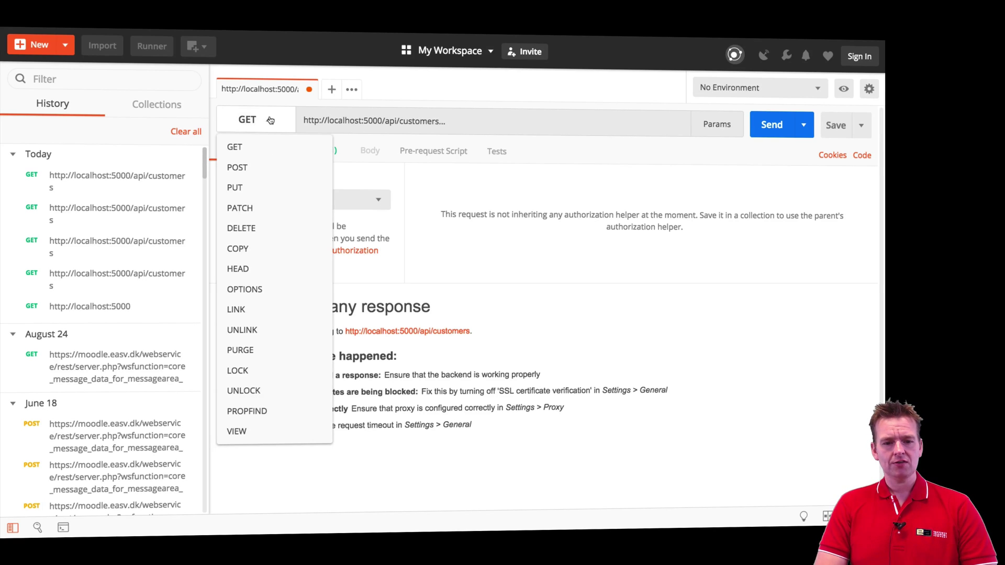
click(270, 124)
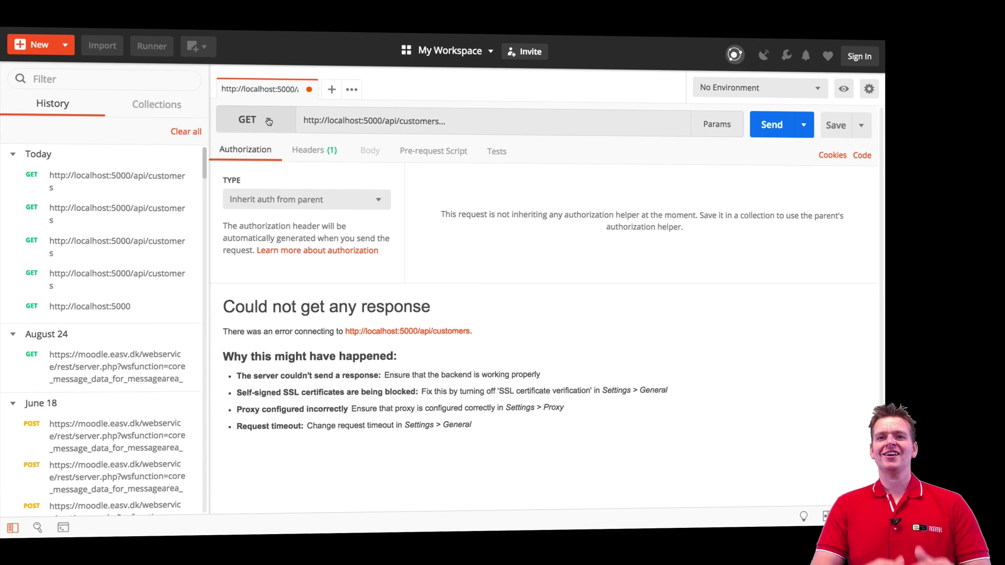
key(ctrl+Left)
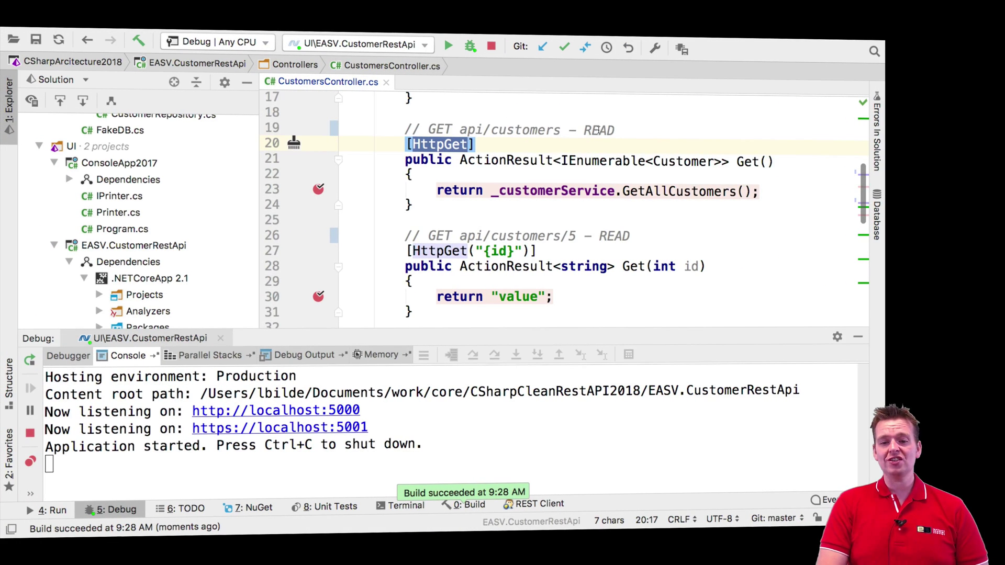
key(ctrl+Right)
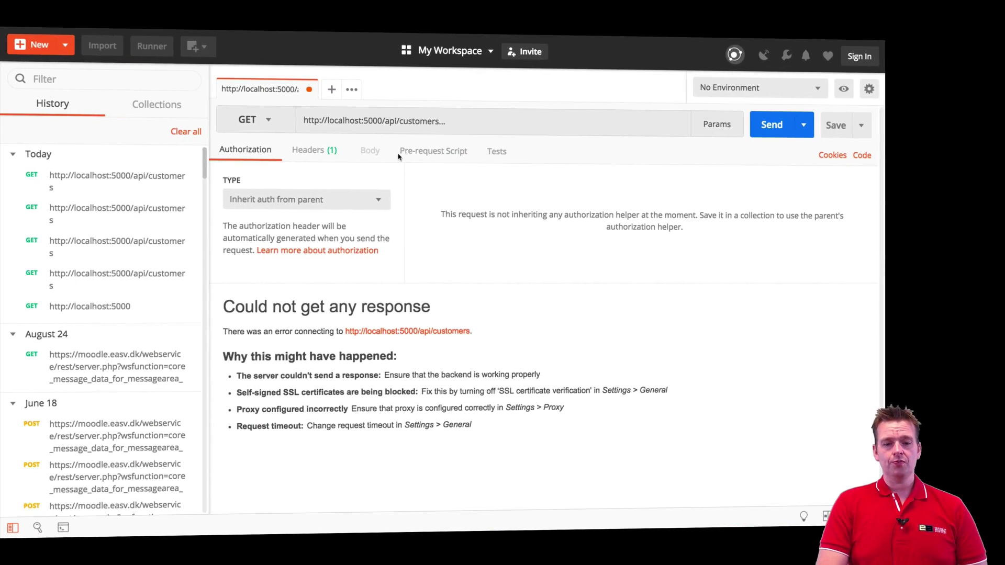
click(479, 126)
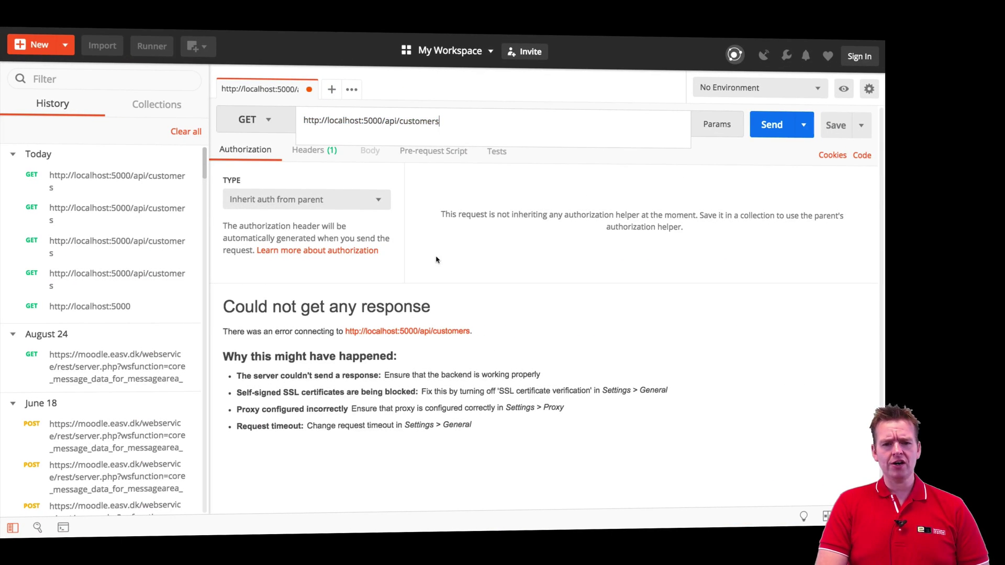
key(ctrl+Left)
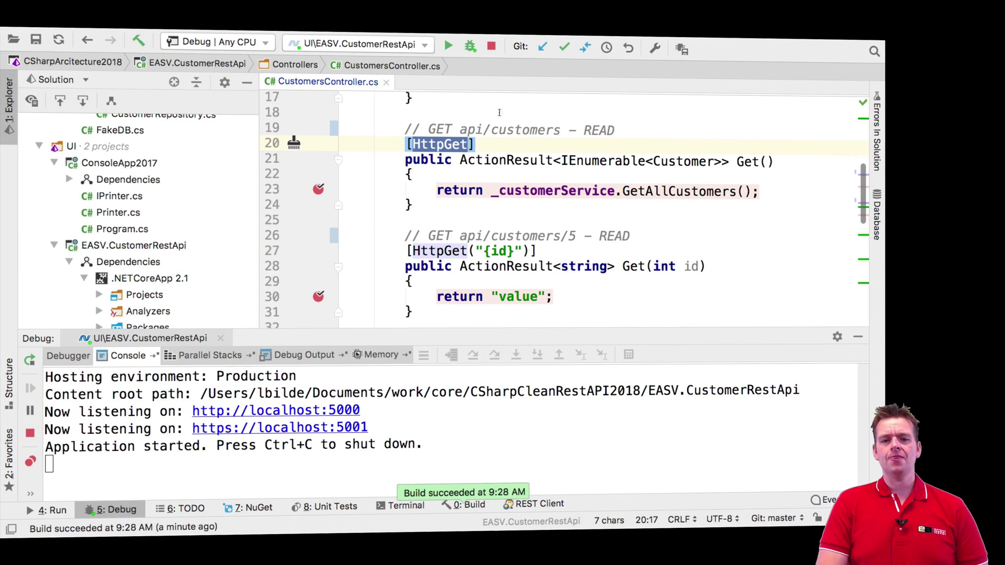
scroll(487, 130, up, 2)
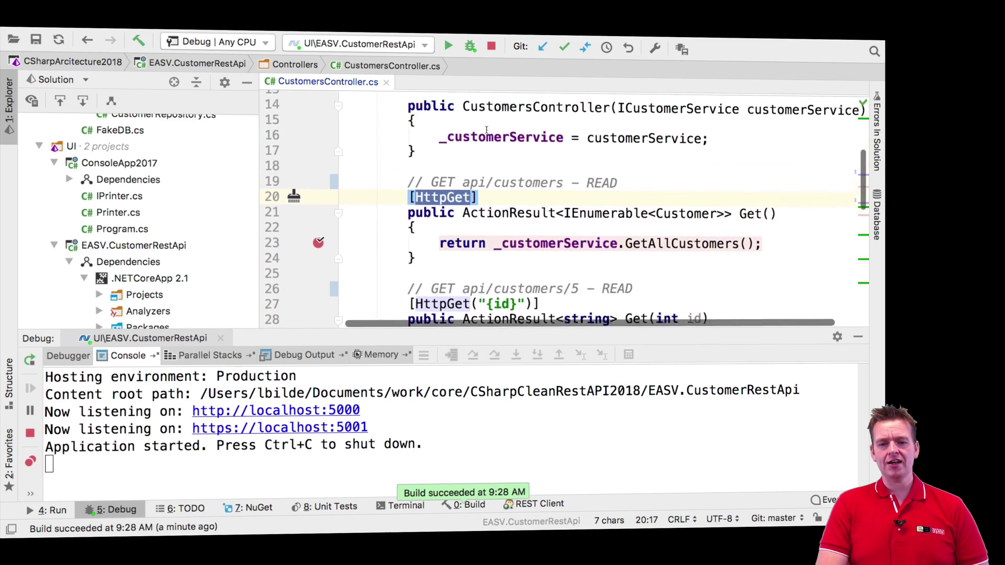
scroll(471, 125, up, 3)
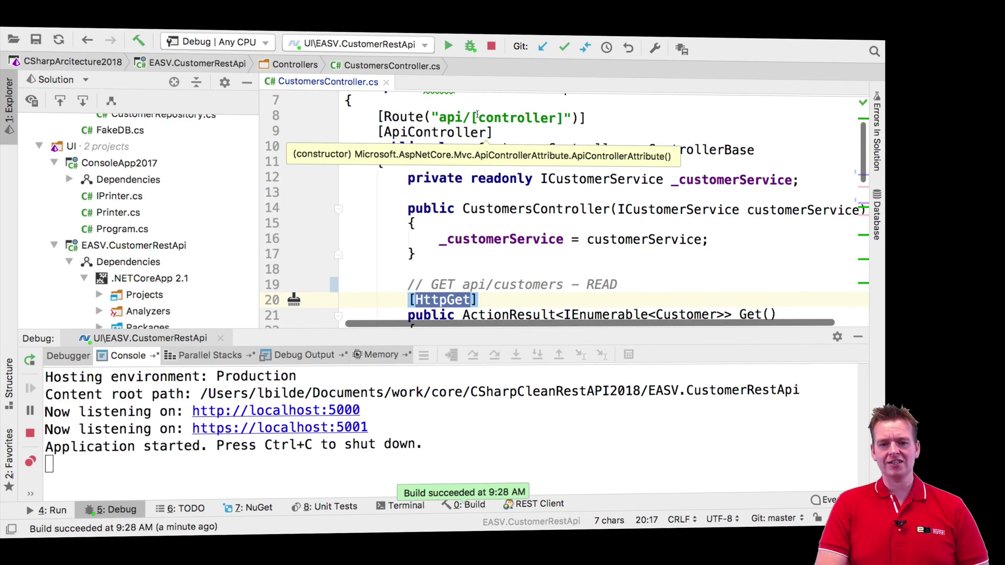
Examine the [controller] route token and the CustomersController class name, then return to Postman.
click(471, 117)
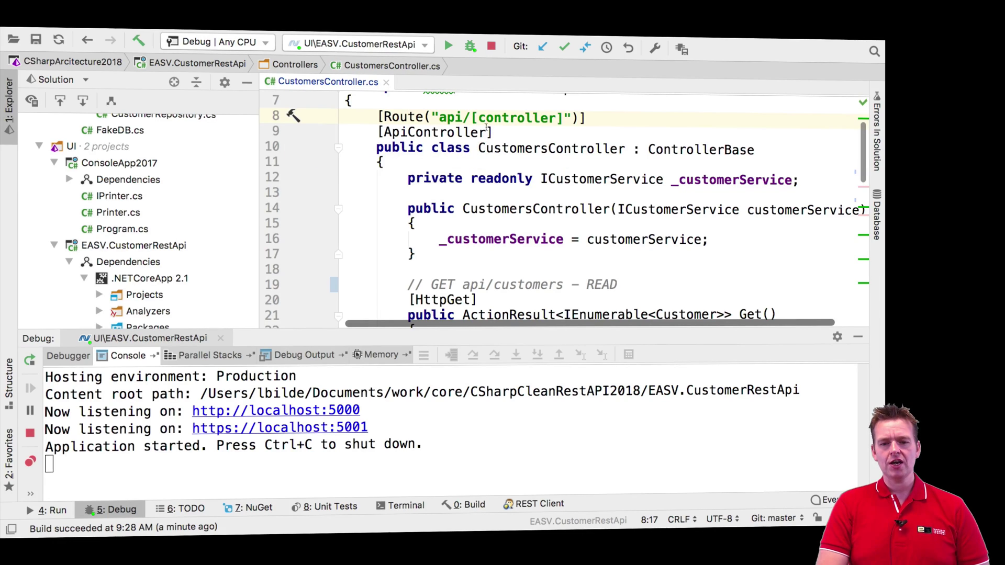
drag(472, 116, 579, 118)
click(549, 148)
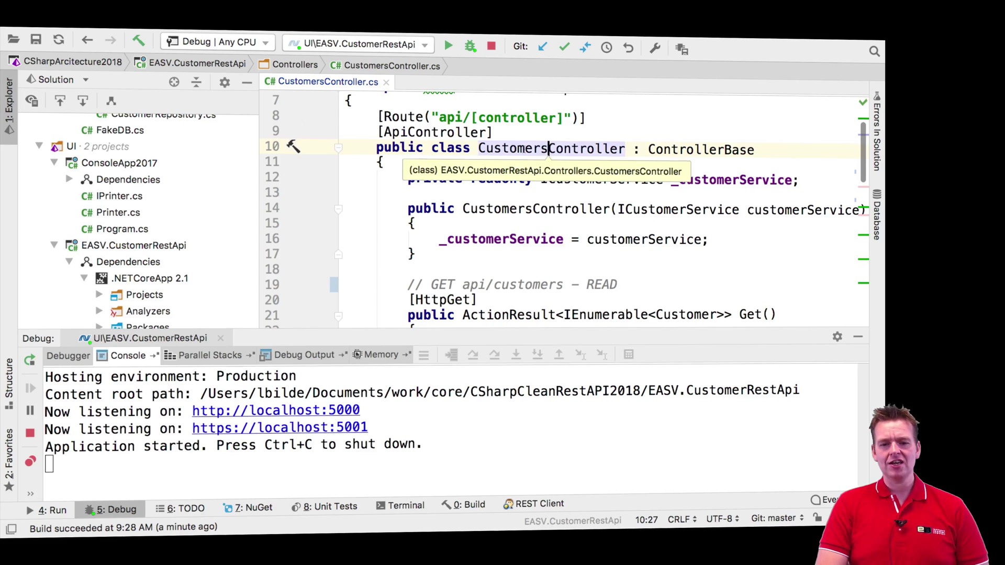
mouse_move(552, 149)
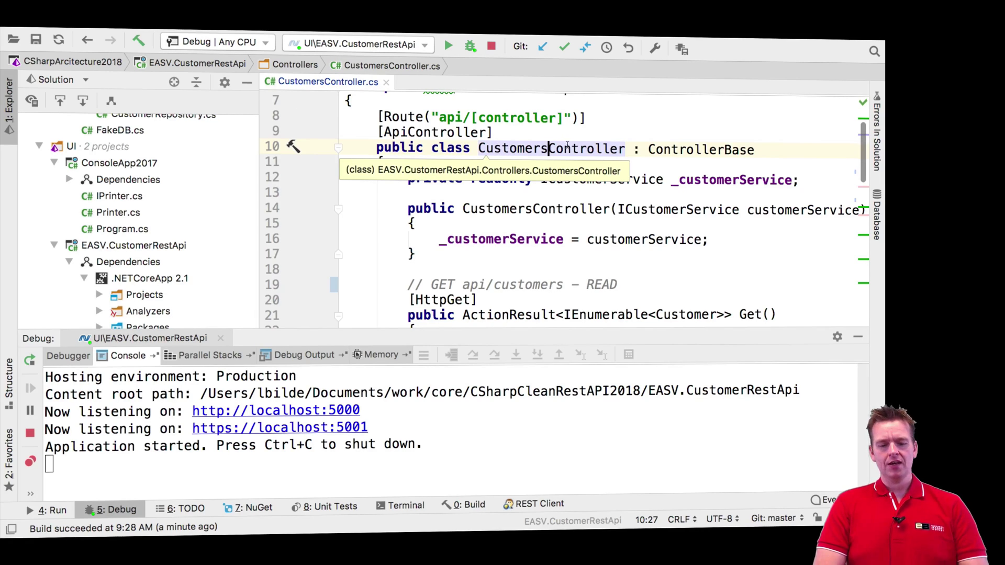
shift+click(477, 149)
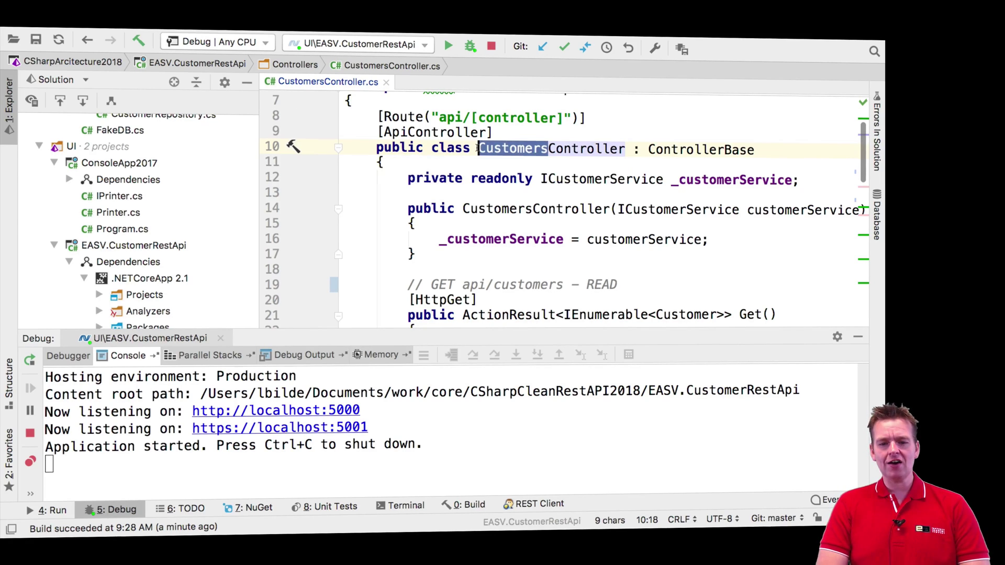
click(548, 149)
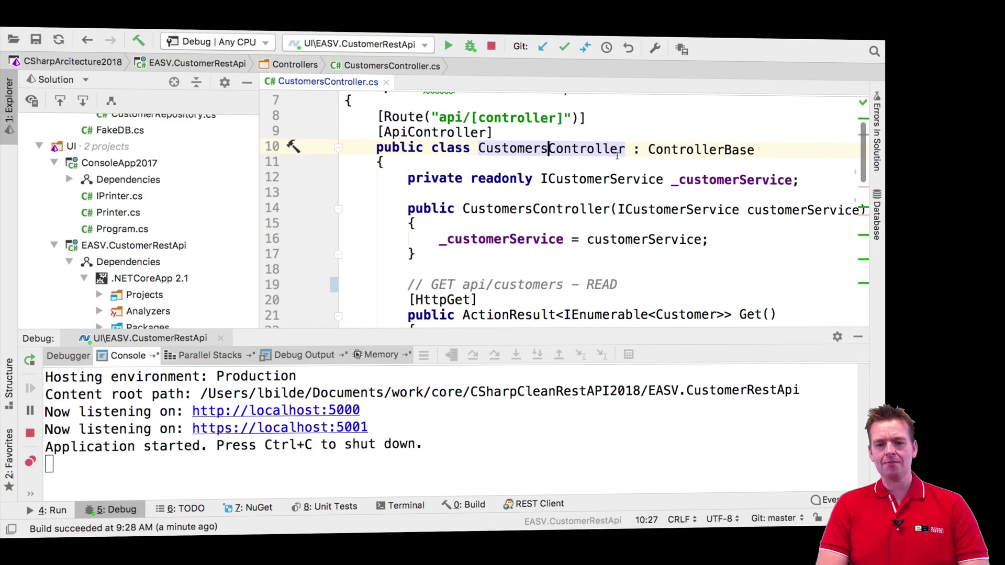
shift+click(626, 149)
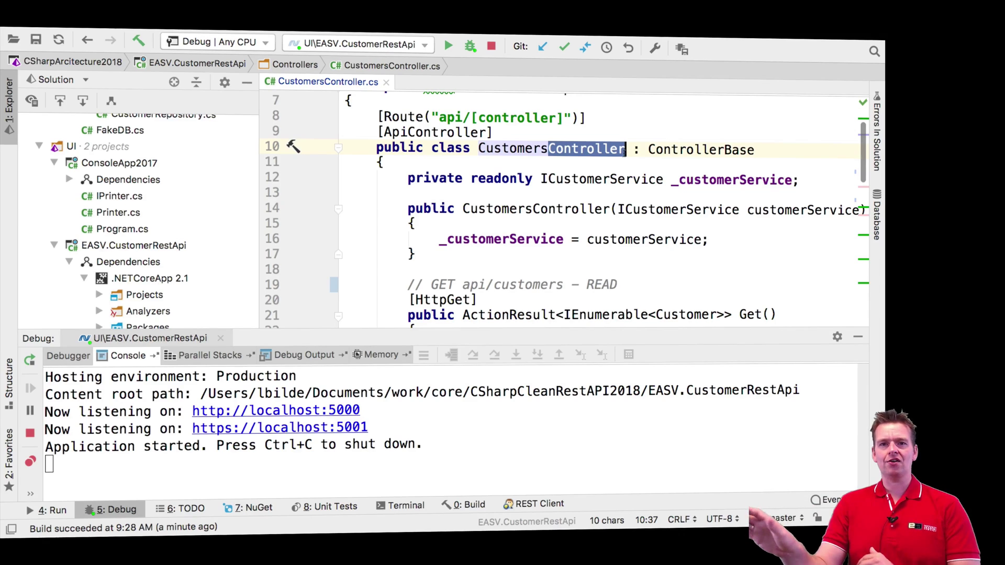
click(547, 148)
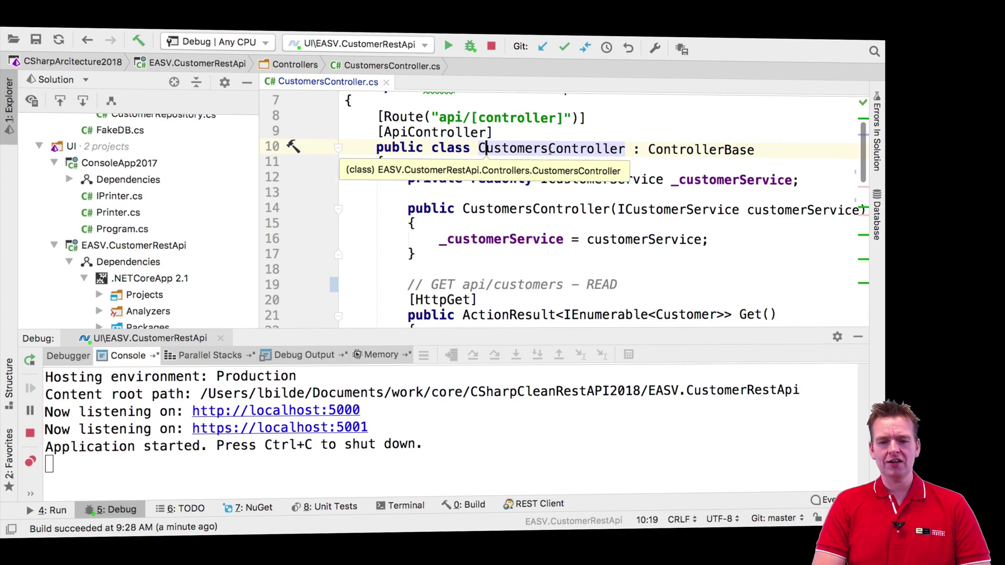
drag(548, 149, 479, 149)
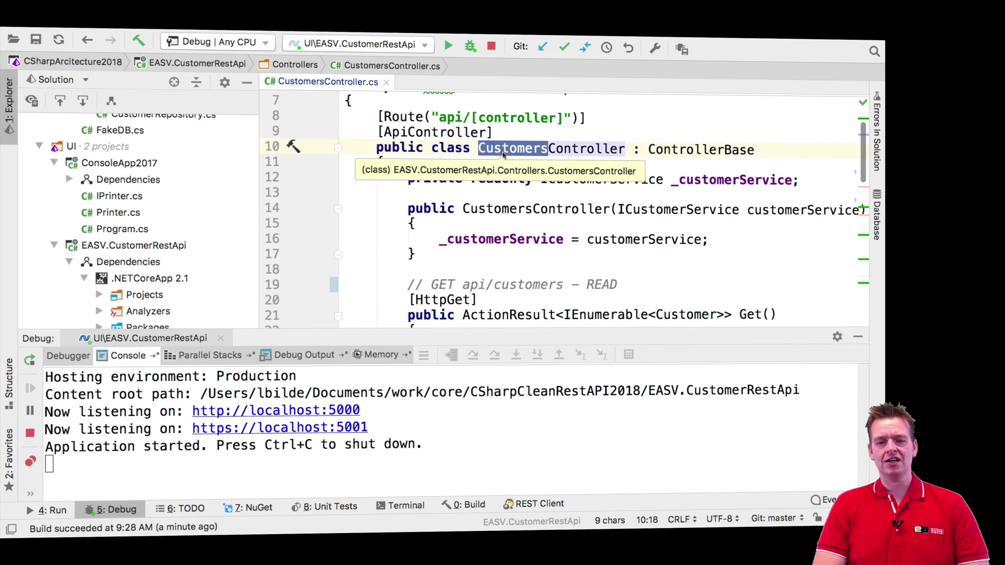
key(super+Tab)
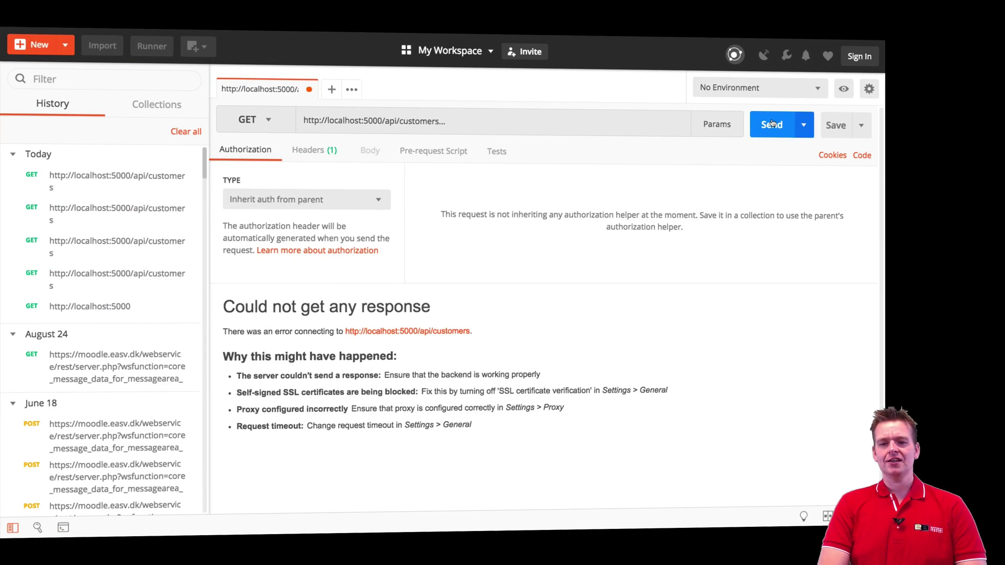
Send the api/customers GET, cancel the rerun prompt, and resume past the breakpoint.
key(ctrl+Return)
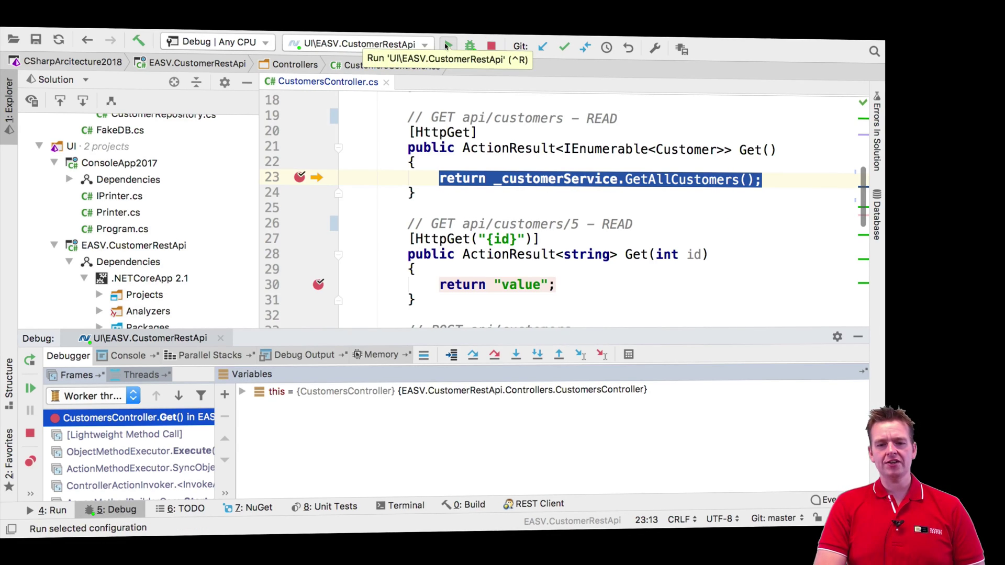
click(447, 46)
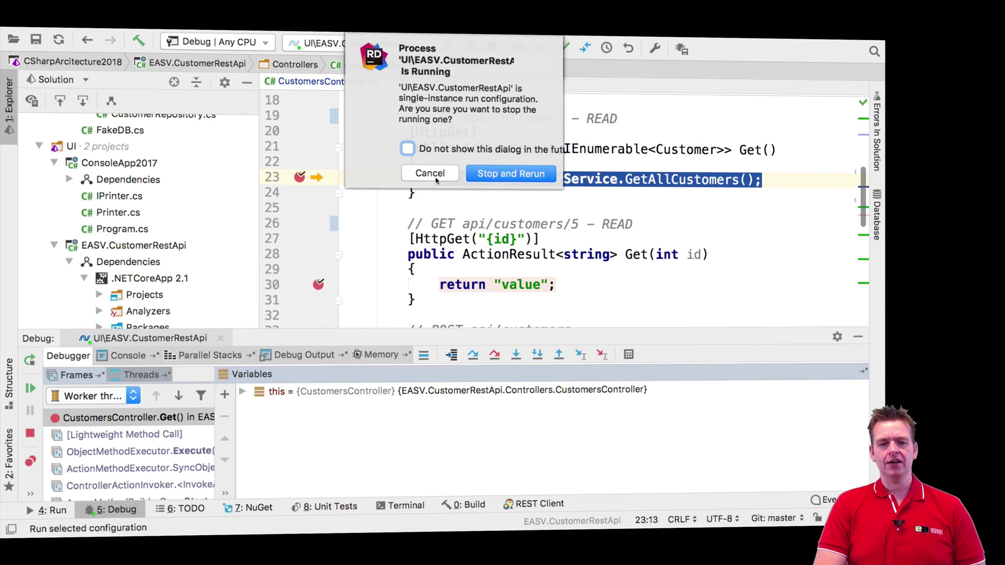
click(429, 173)
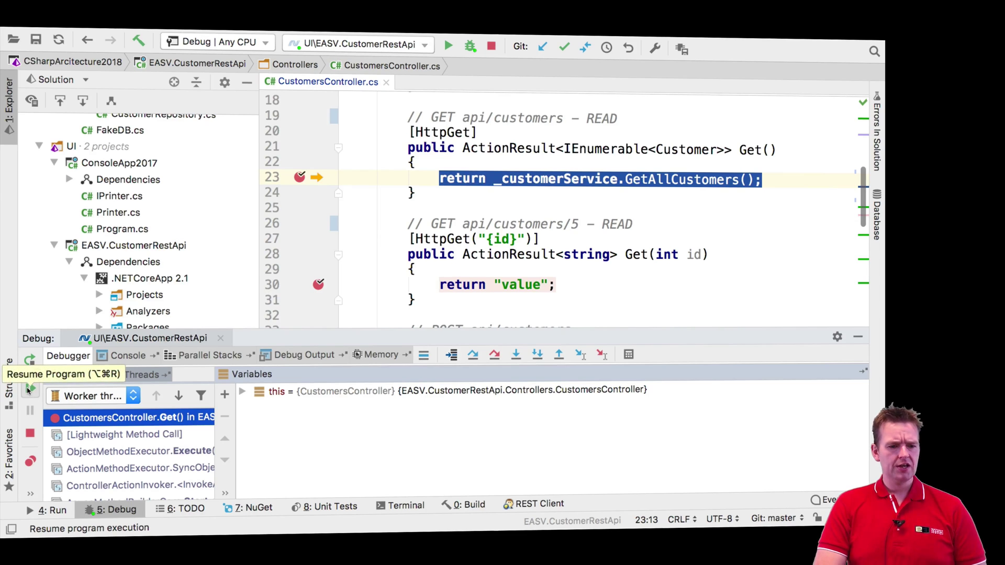
click(30, 388)
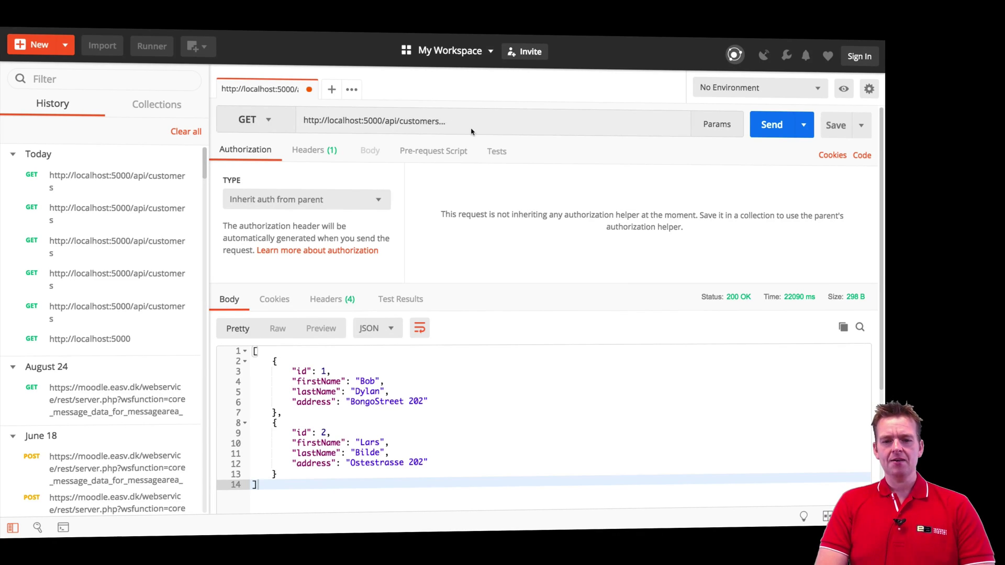
Edit the URL to localhost:5000/api/customers/1 and send the request.
click(472, 130)
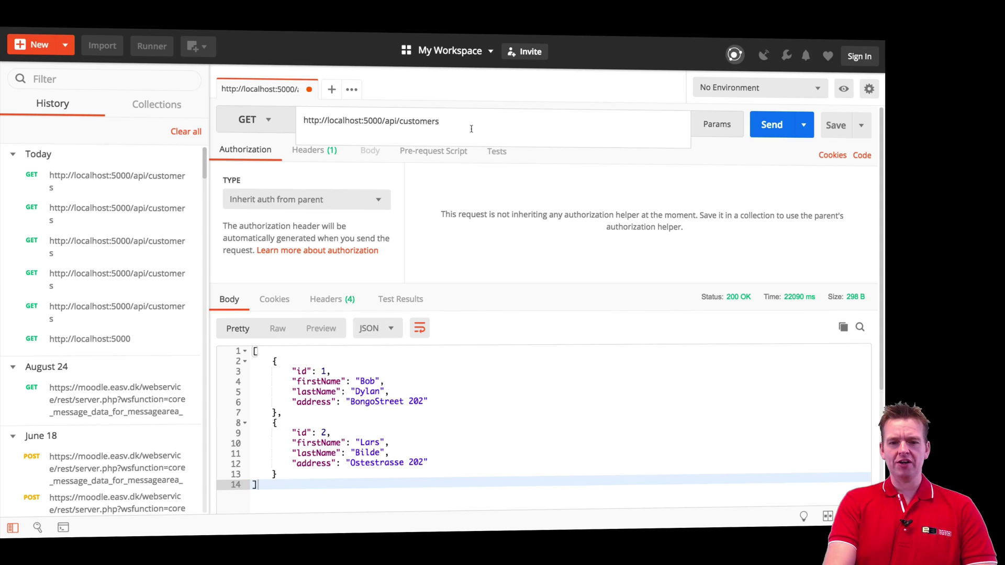
text(/1...)
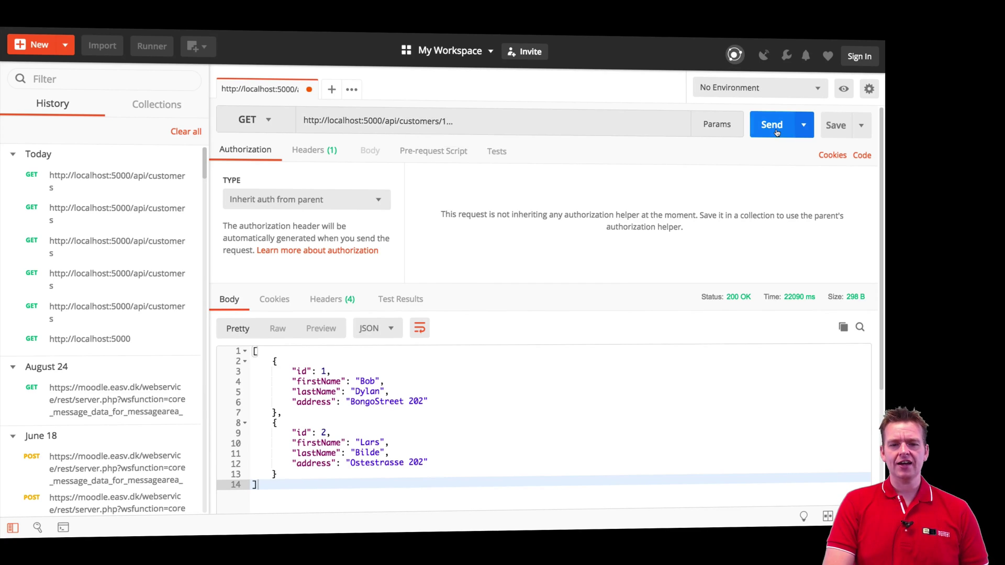
click(777, 132)
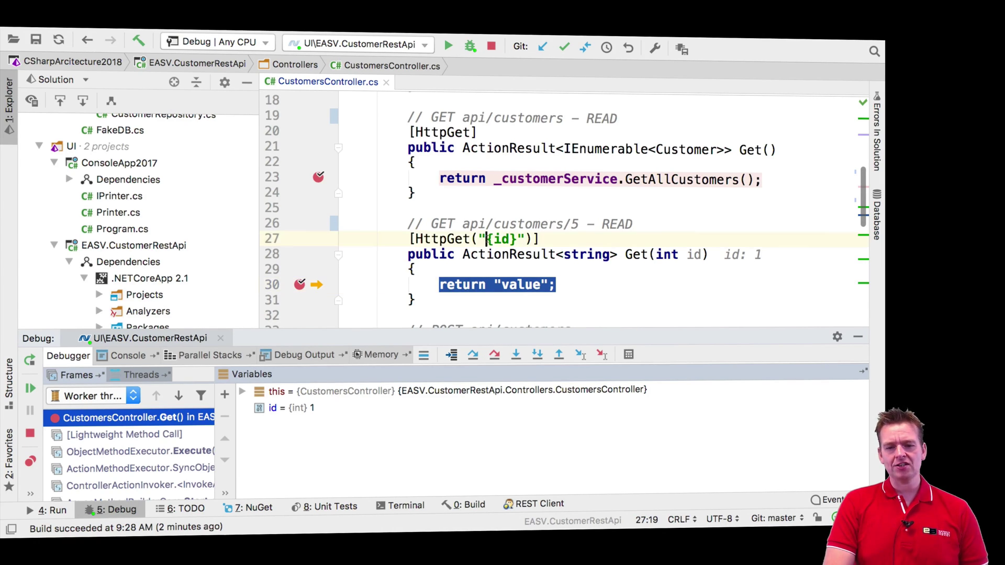
drag(487, 239, 520, 240)
drag(579, 224, 568, 223)
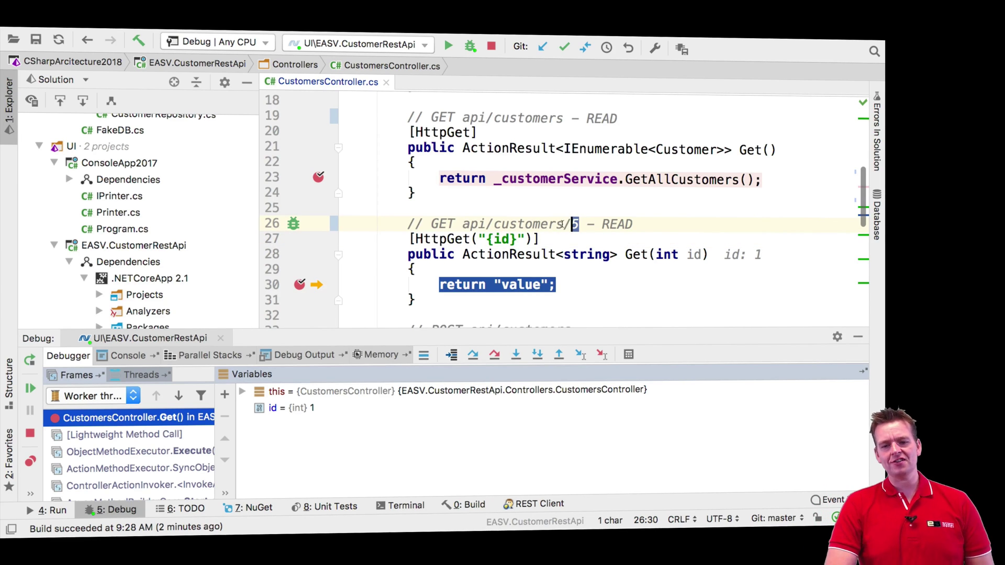
key(shift+Left)
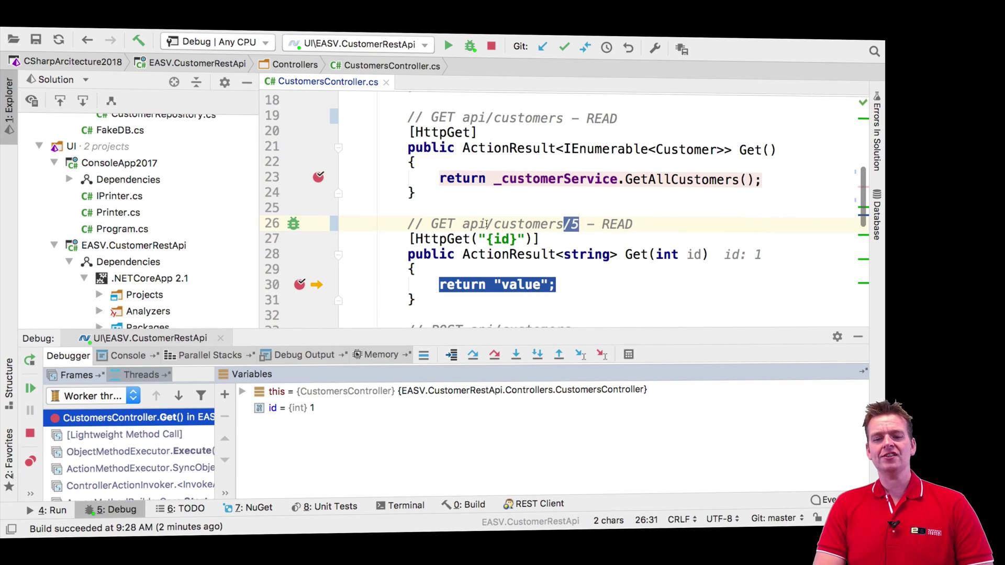
click(659, 222)
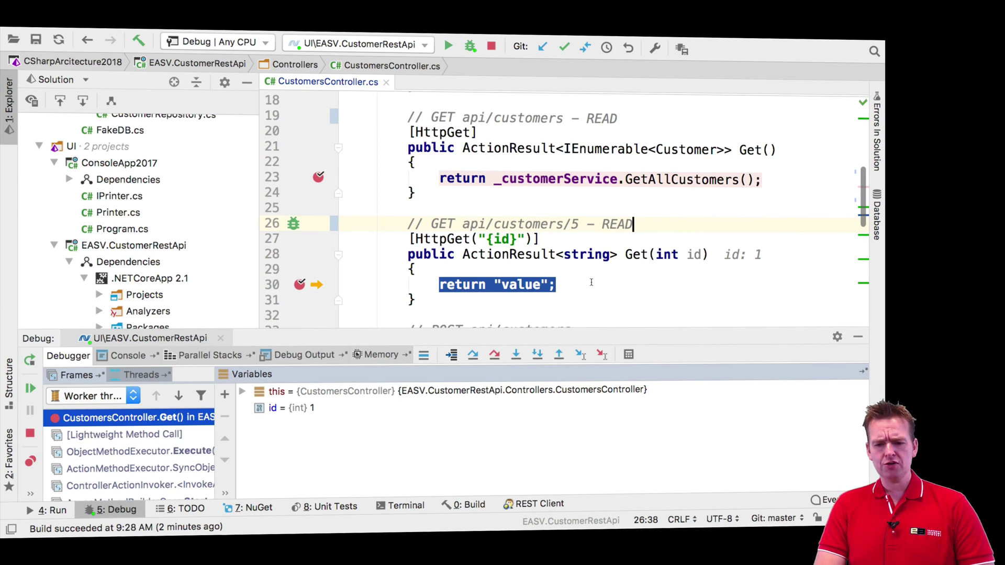
scroll(592, 282, down, 1)
mouse_move(694, 254)
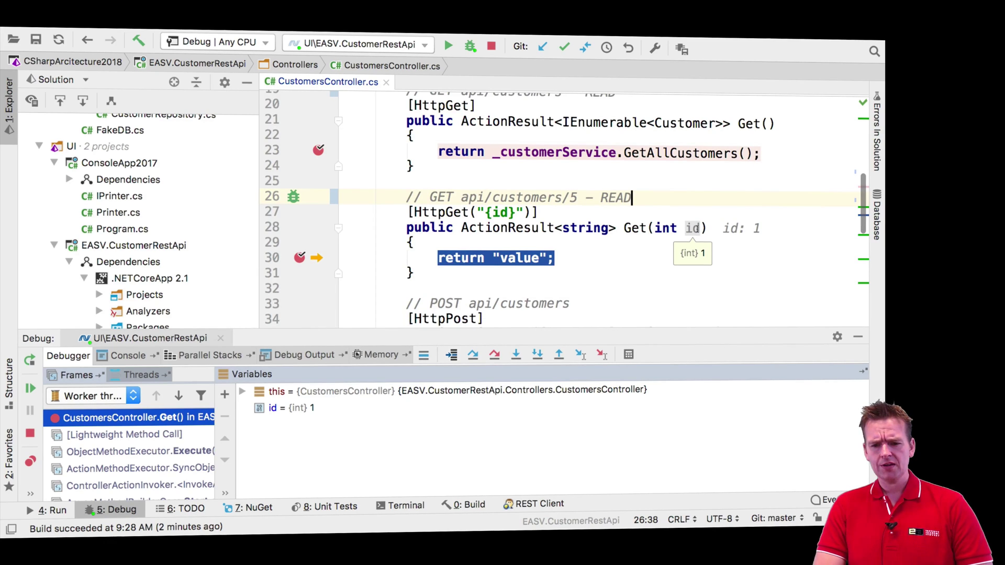
drag(485, 212, 517, 212)
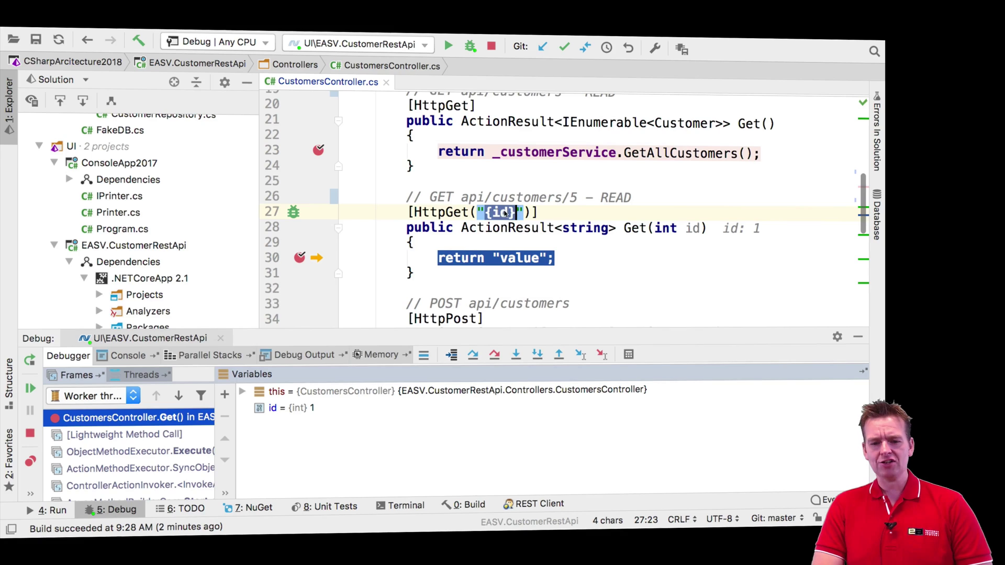
click(693, 228)
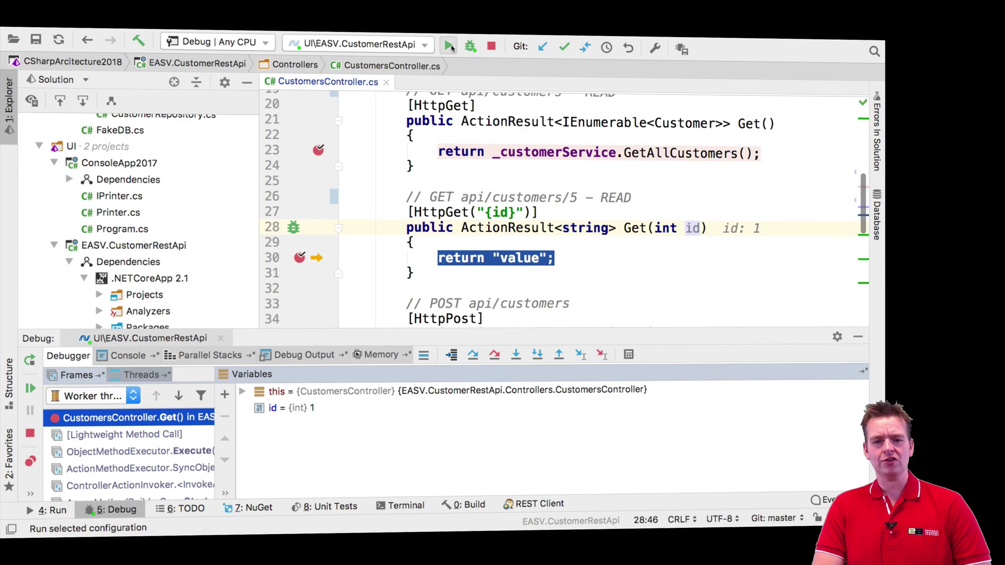
Resume the paused customer 1 request and check the "value" response in Postman.
click(449, 47)
key(Return)
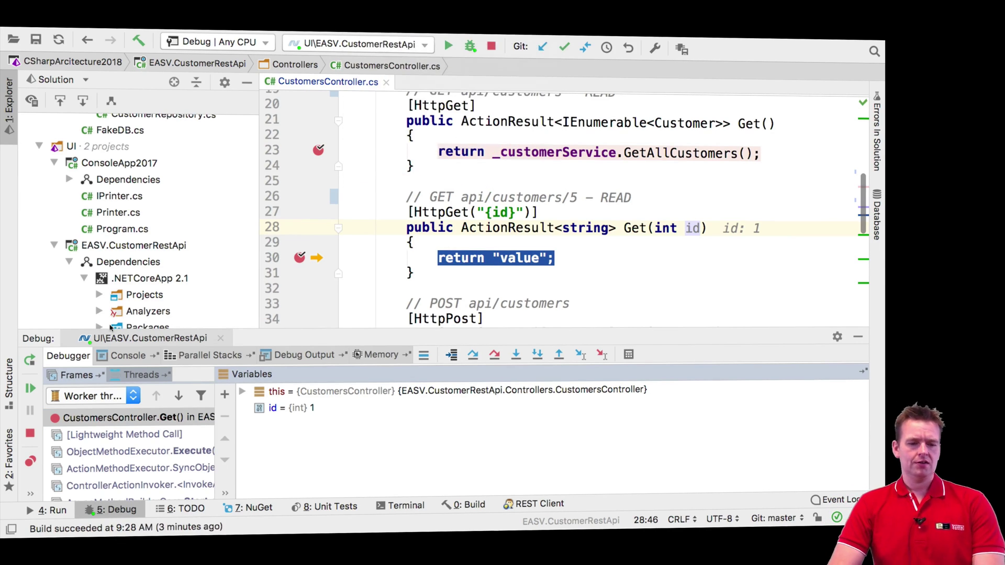
key(ctrl+Right)
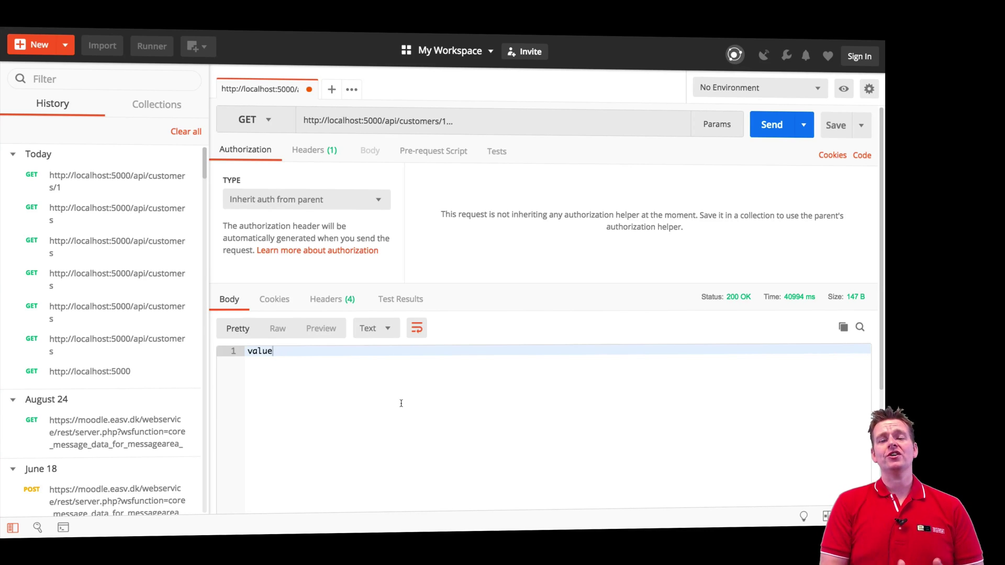
key(ctrl+Left)
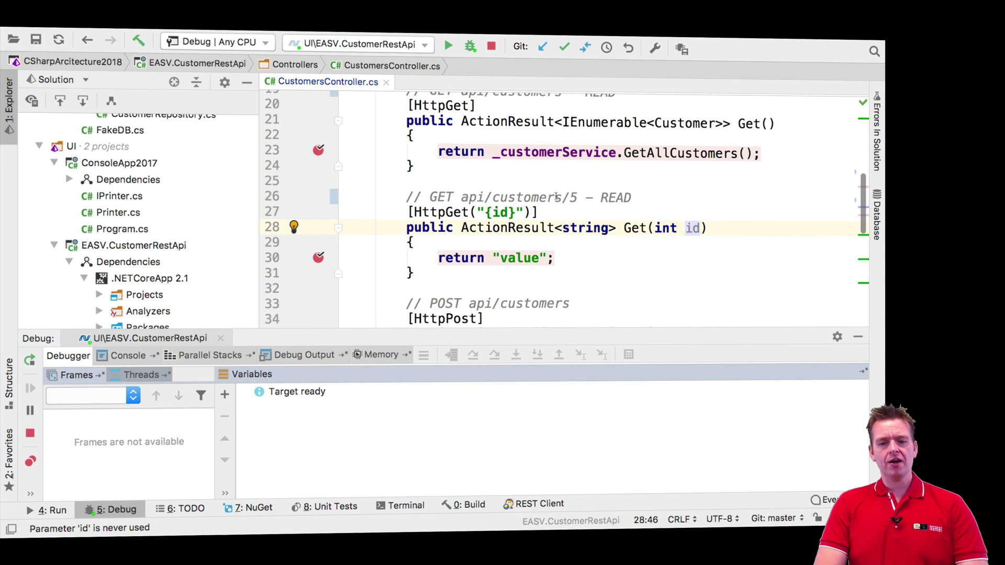
Stop debugging and change line 30 to return "value " + id.
click(490, 47)
click(543, 258)
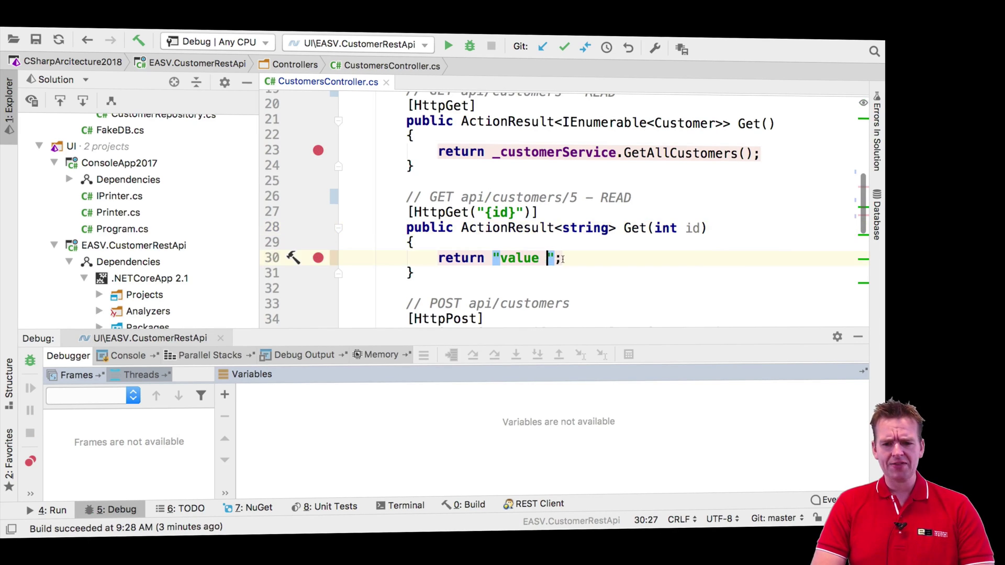
key(Right)
text(+)
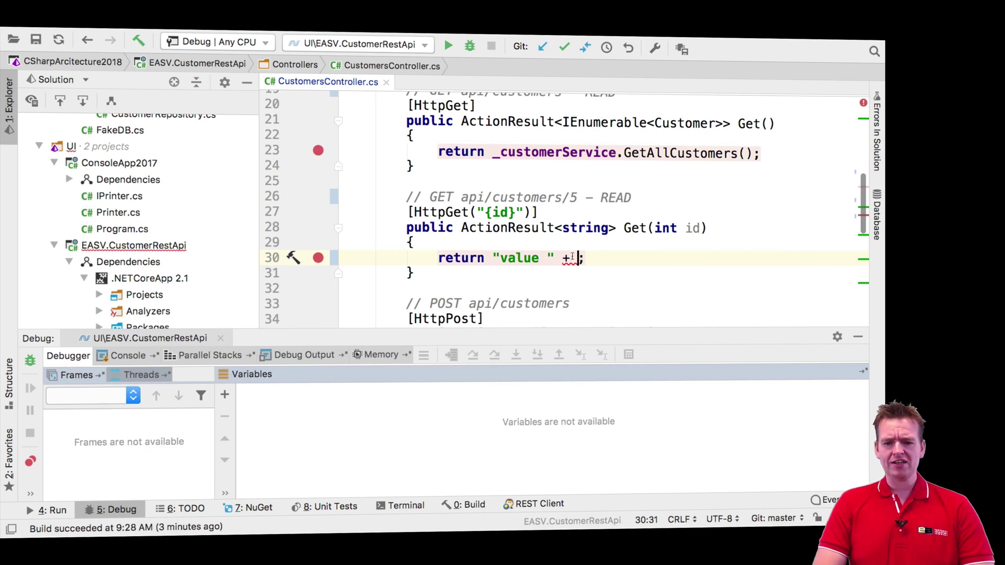
text( 1)
key(BackSpace)
text(id)
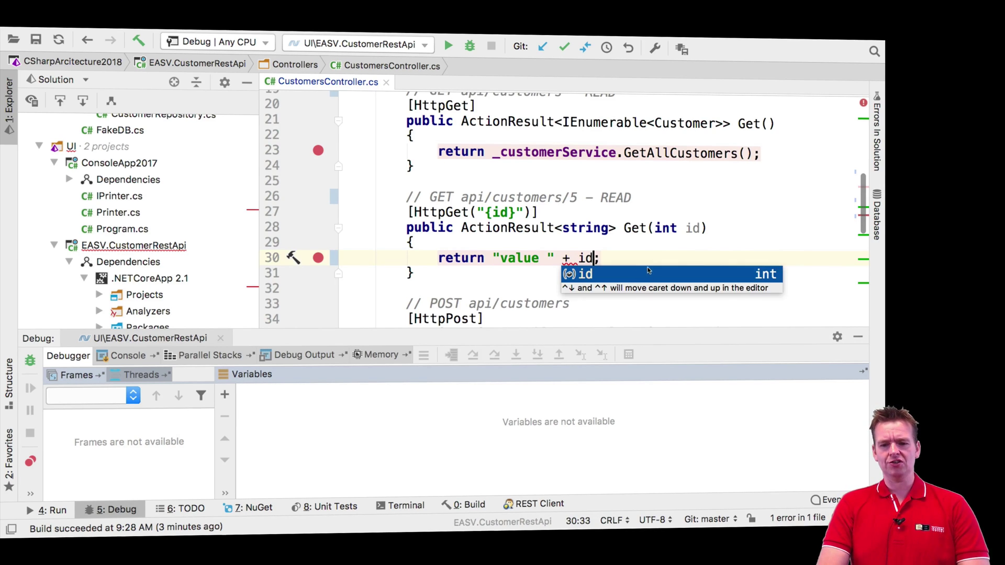
key(End)
Rebuild the project and relaunch the API under the debugger for testing.
click(447, 46)
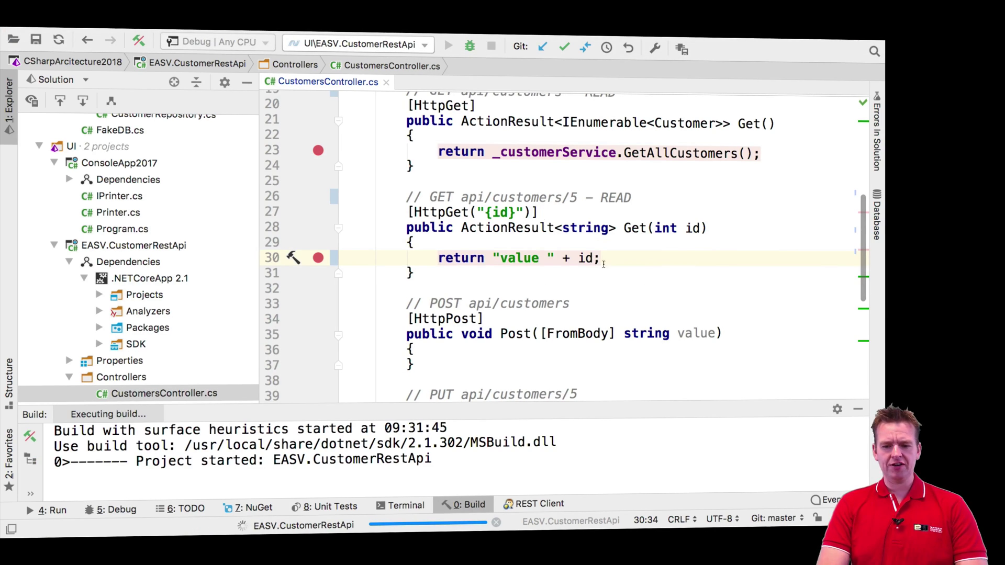
click(470, 45)
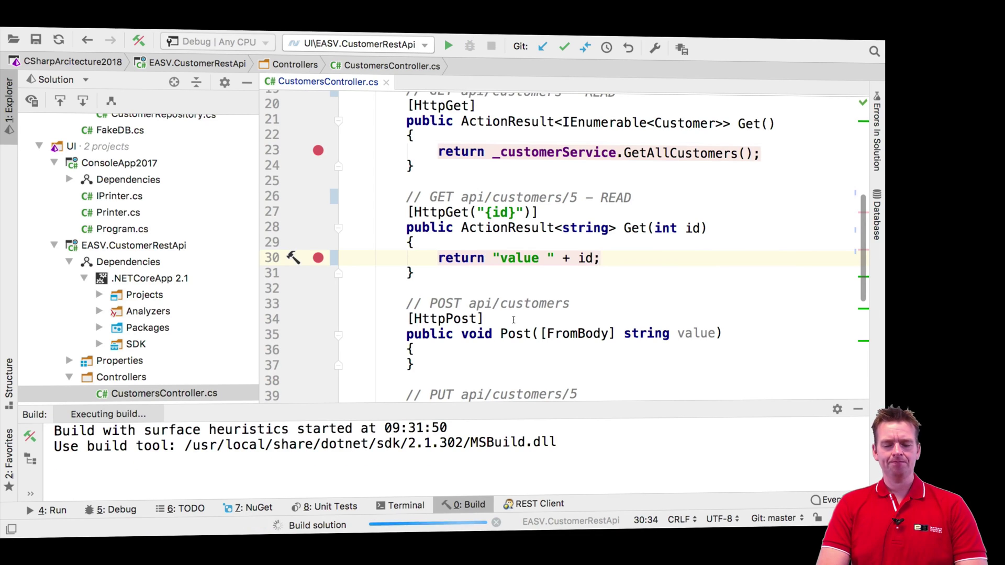
key(super+Tab)
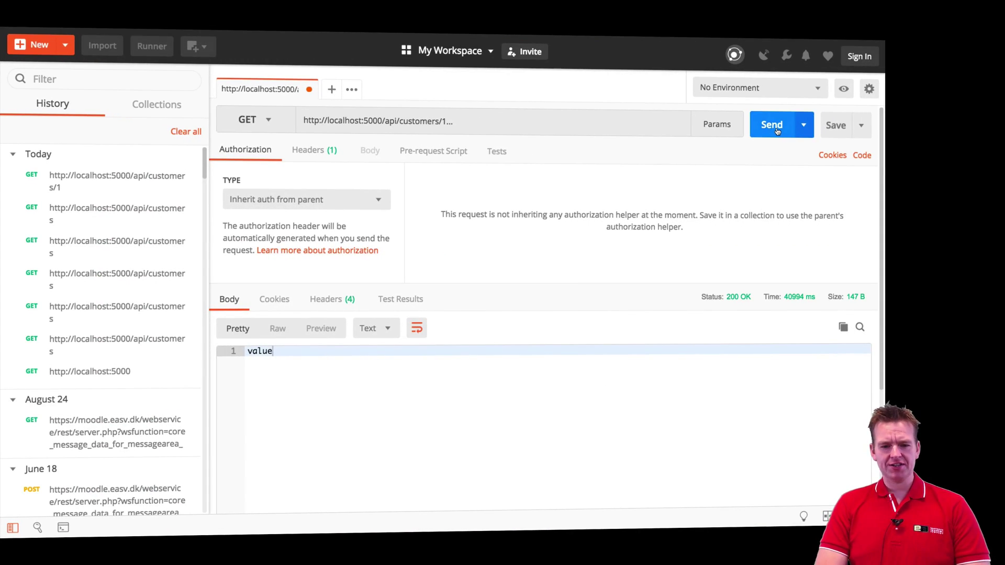
Resend the customer 1 request, inspect id in the debugger, and resume to get "value 1".
click(771, 124)
key(super+Tab)
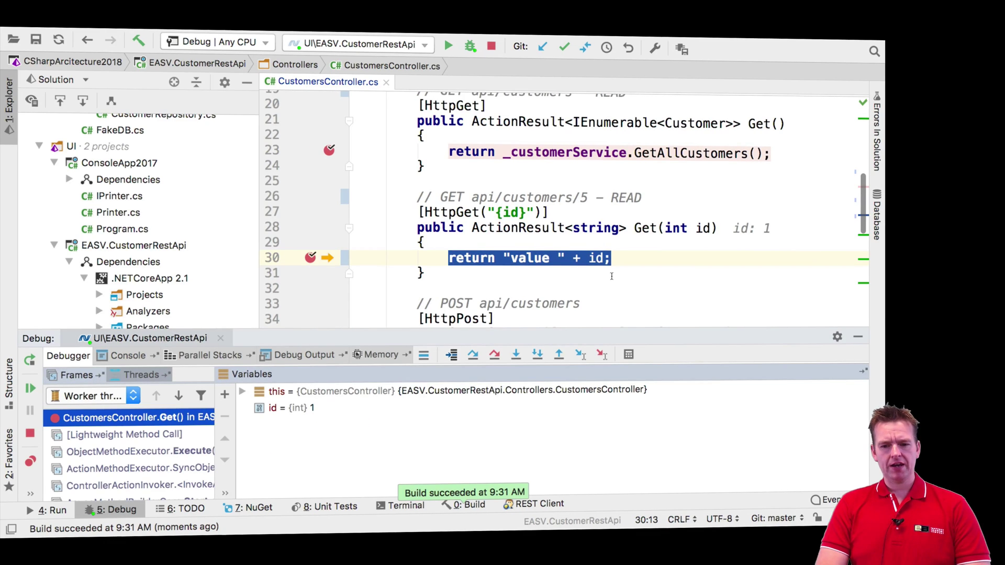
click(596, 259)
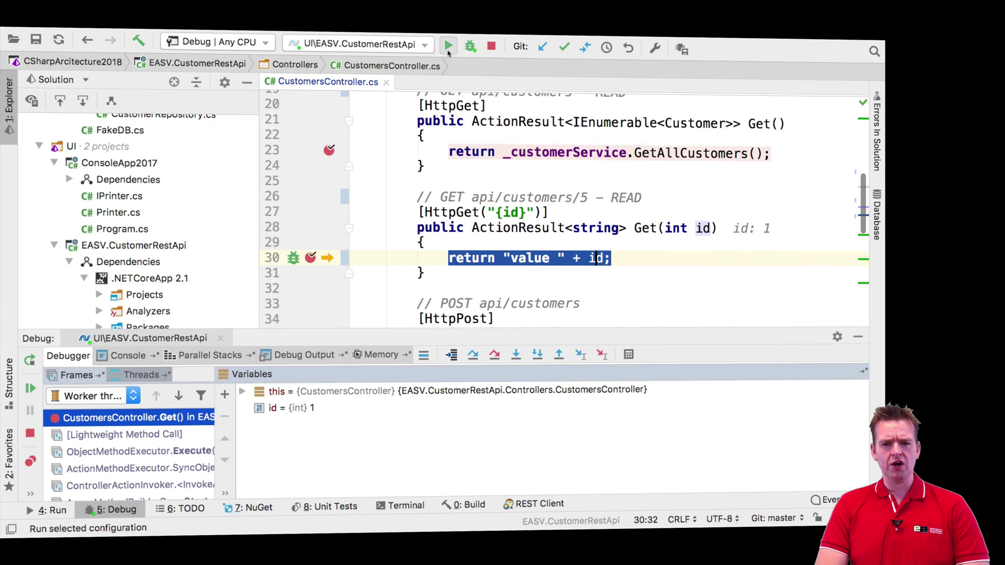
click(448, 45)
click(432, 174)
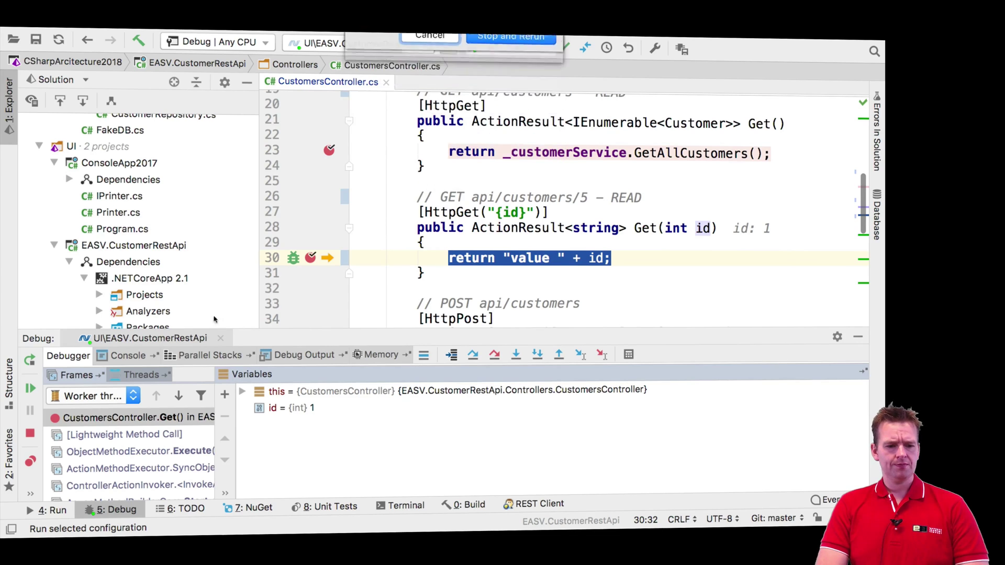
click(29, 389)
key(ctrl+Right)
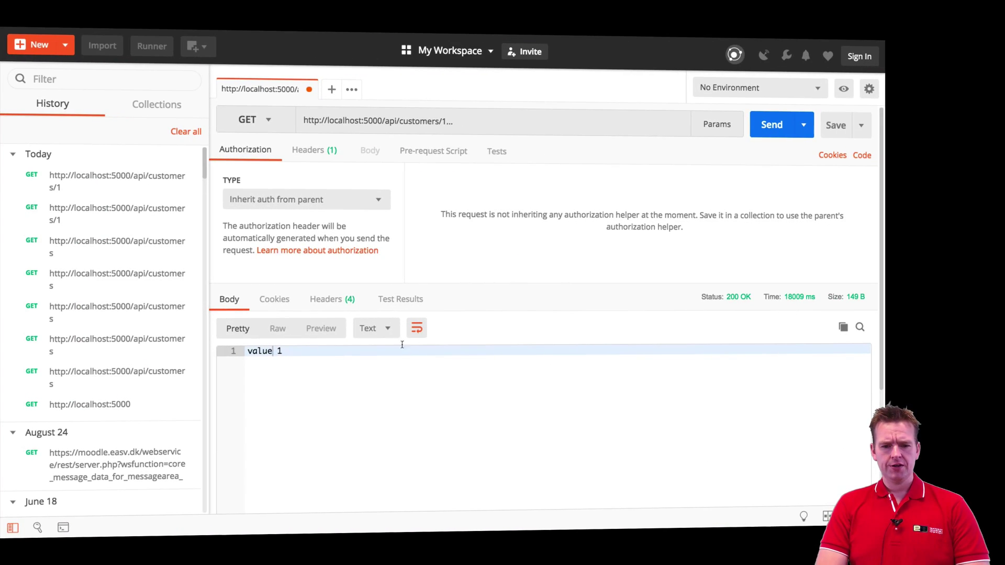
Request customer 5, resume the breakpoint, and start removing the id from the URL.
click(459, 126)
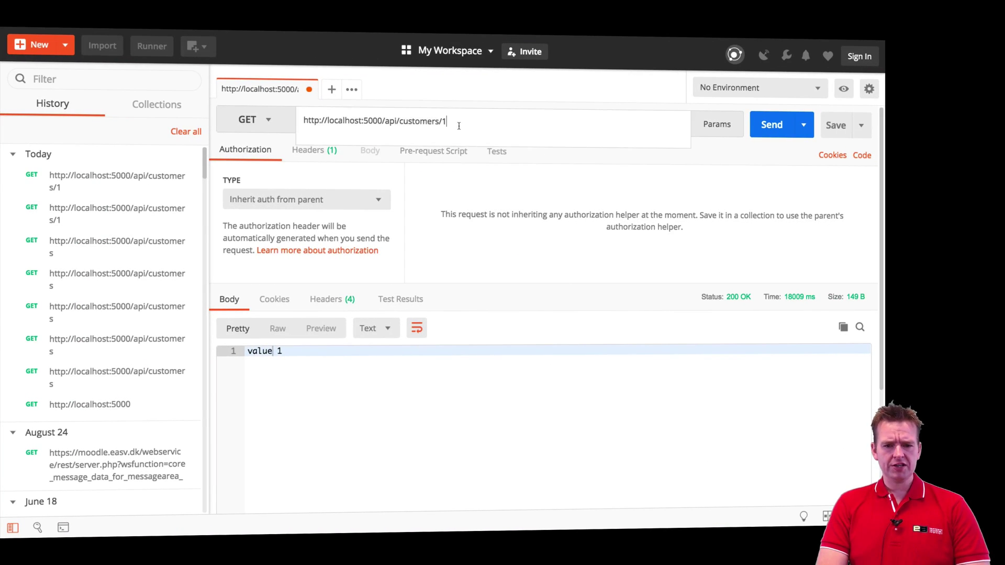
key(BackSpace)
text(5)
click(772, 125)
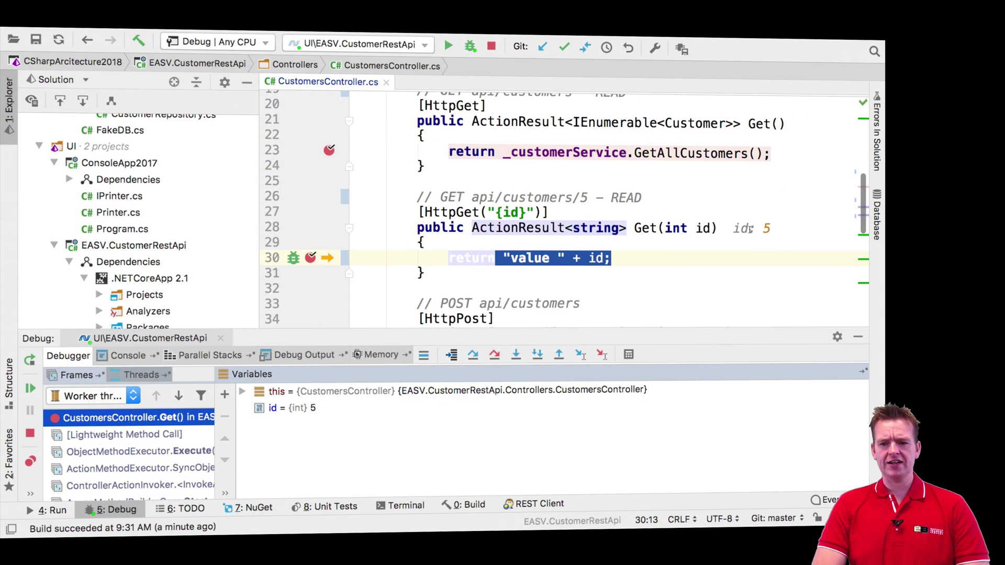
click(29, 388)
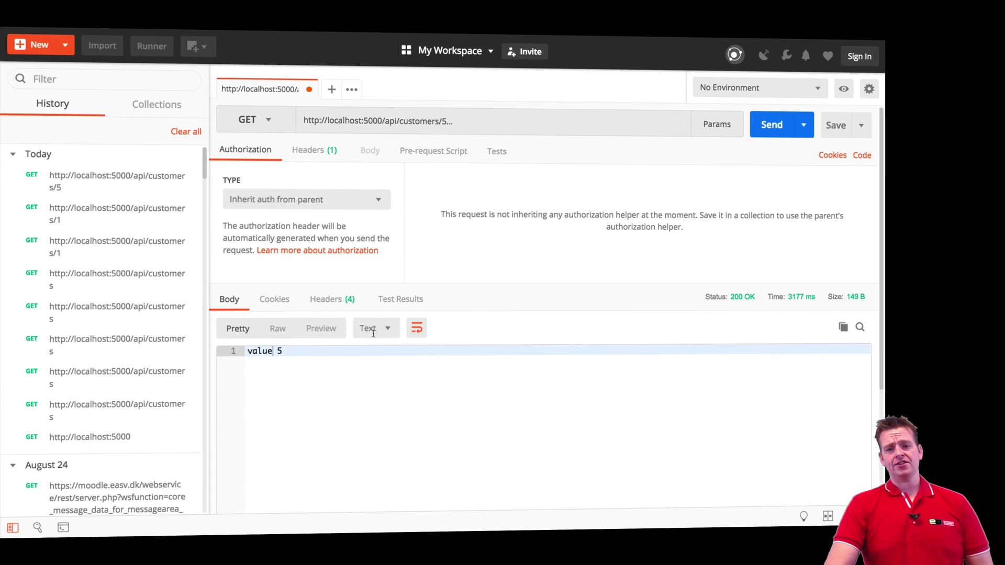
click(475, 124)
Send a GET request to /api/customers, hitting the GetAllCustomers breakpoint on line 23.
key(BackSpace)
key(BackSpace)
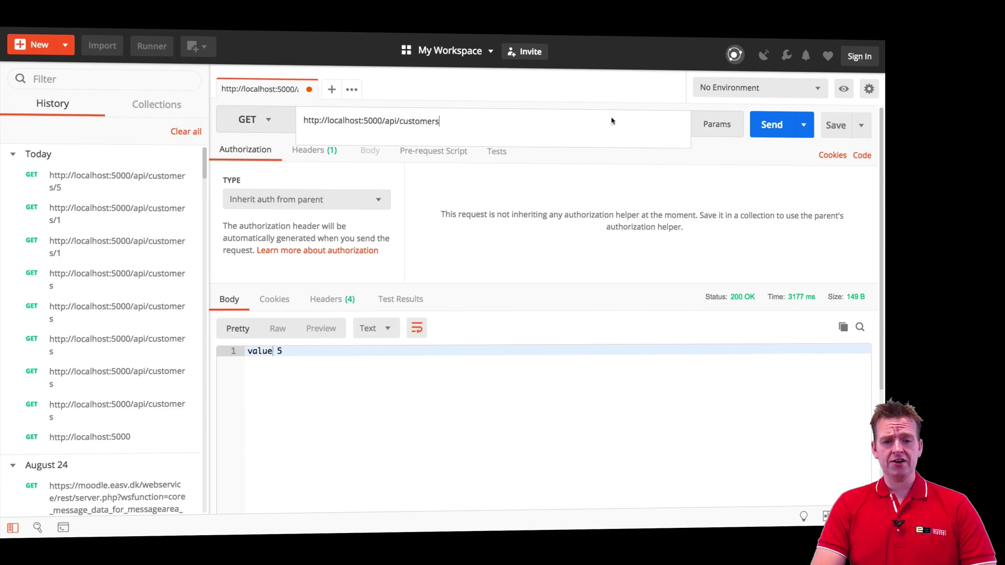
click(772, 125)
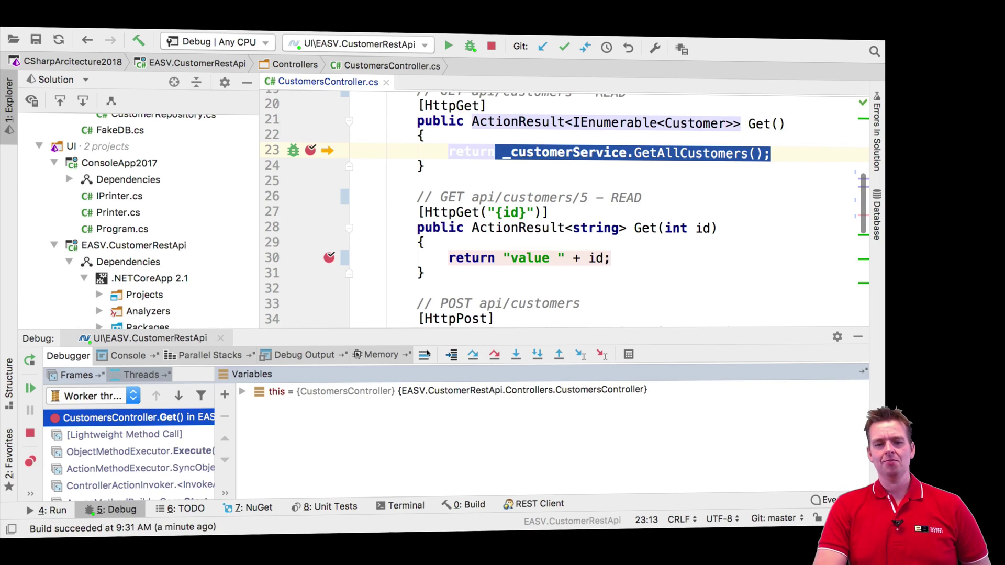
Step through GetAllCustomers into CustomerRepository.ReadAll to the end of ReadAll.
click(516, 355)
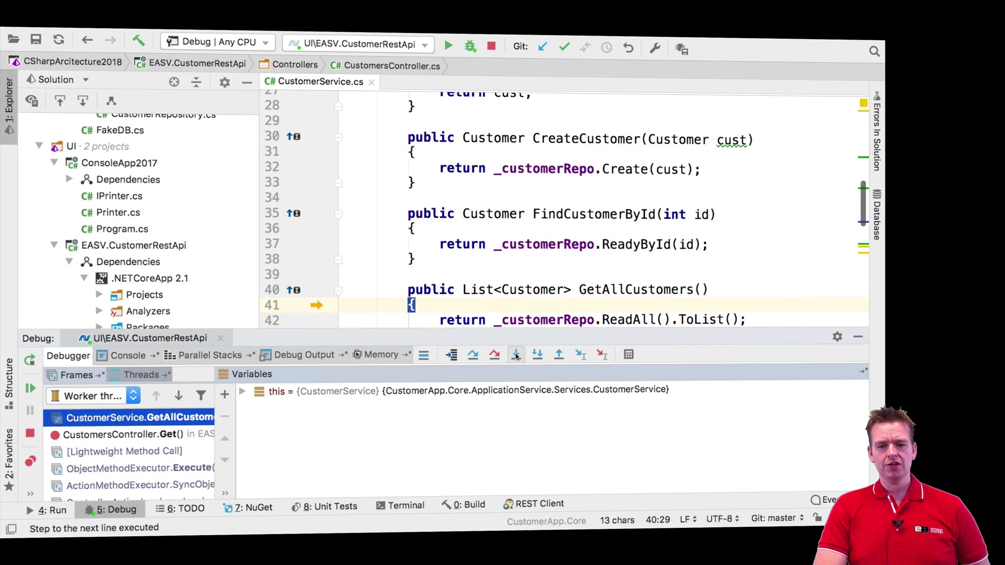
scroll(635, 259, down, 3)
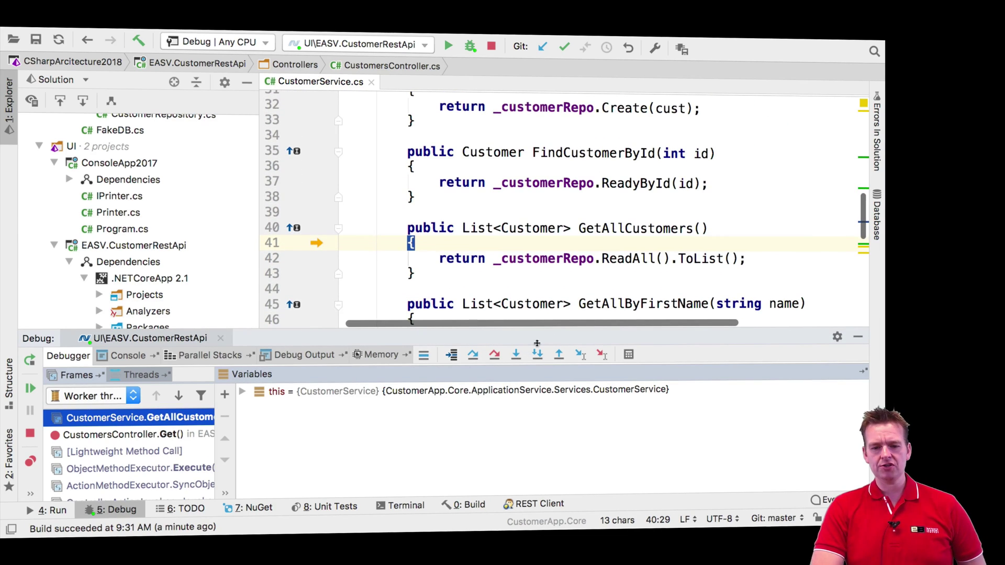
click(520, 355)
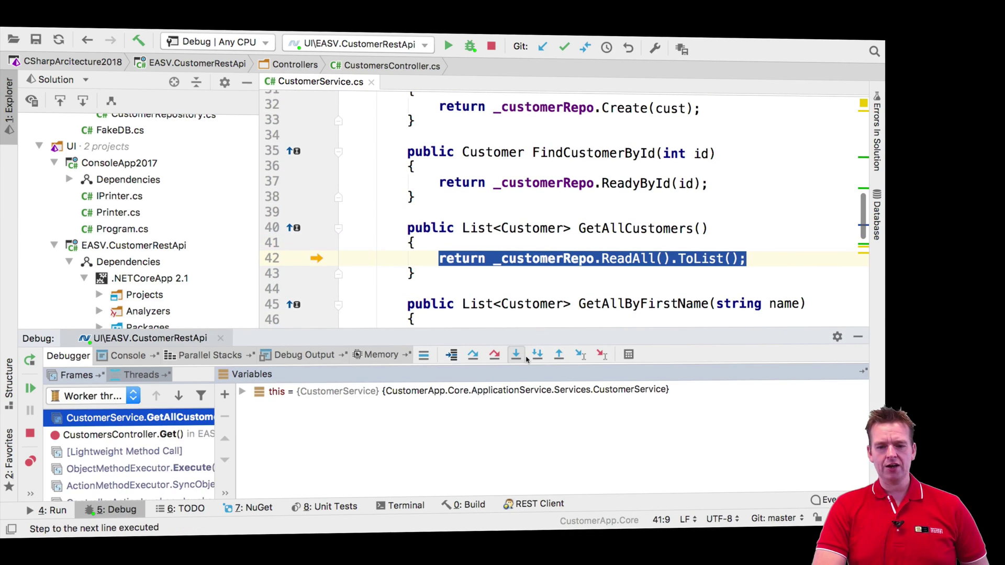
click(516, 355)
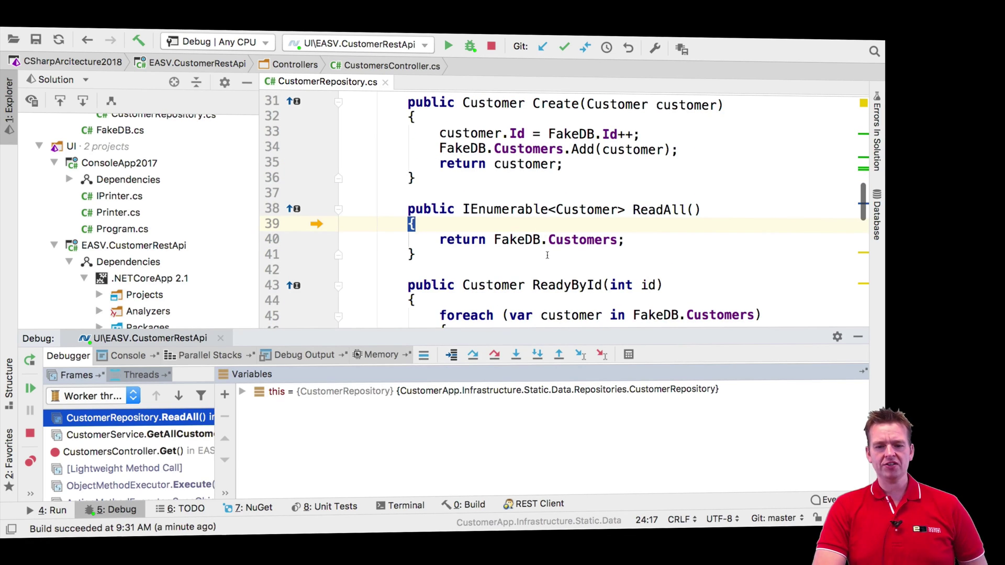
click(518, 356)
click(521, 356)
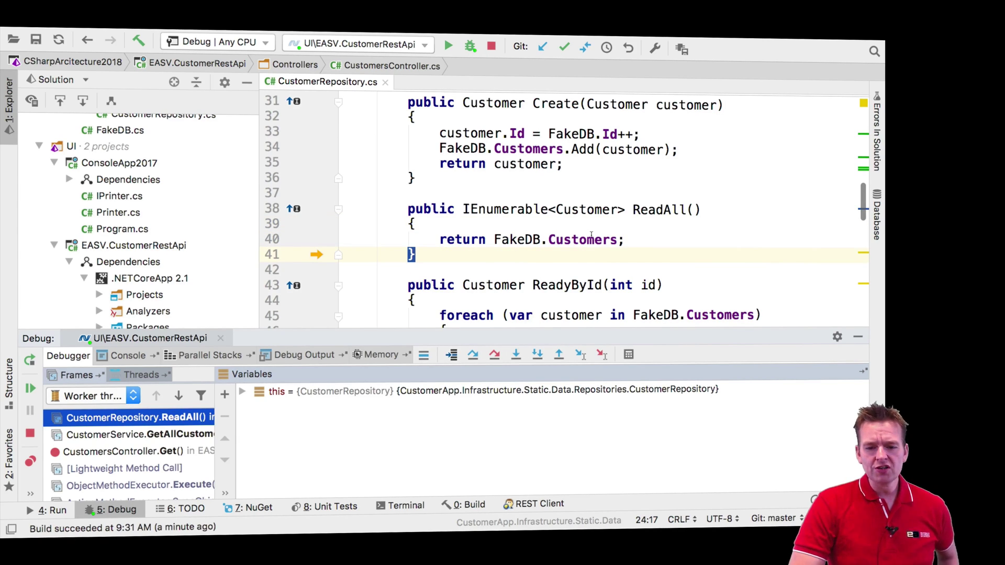
Inspect the two customers in FakeDB.Customers, then resume so Postman receives the JSON list.
mouse_move(581, 239)
click(554, 270)
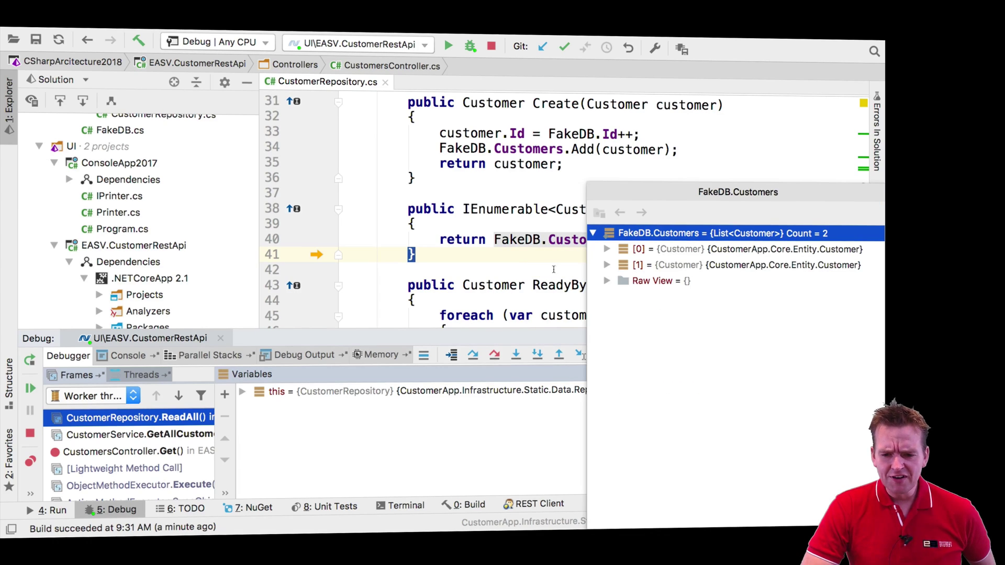
click(605, 248)
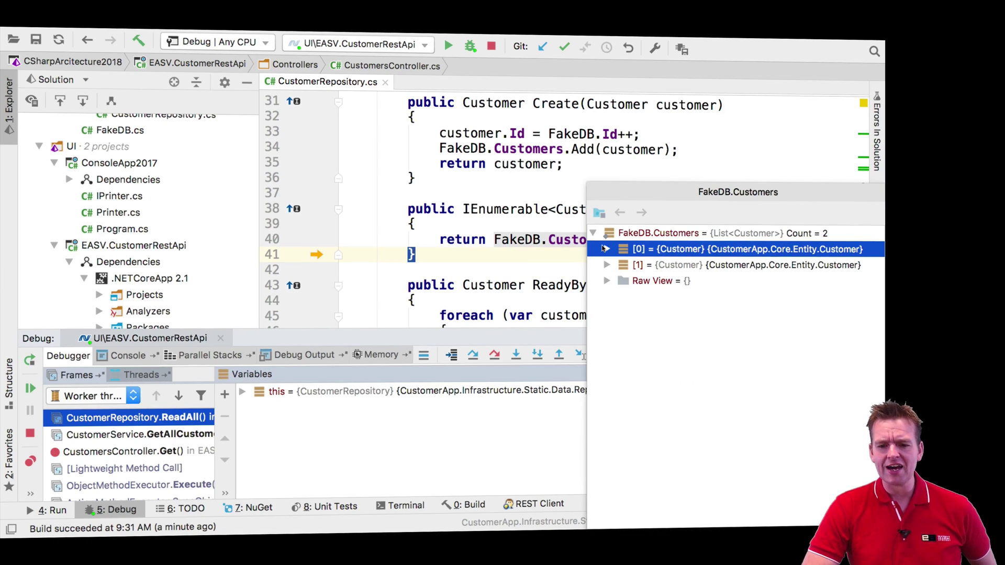
key(Escape)
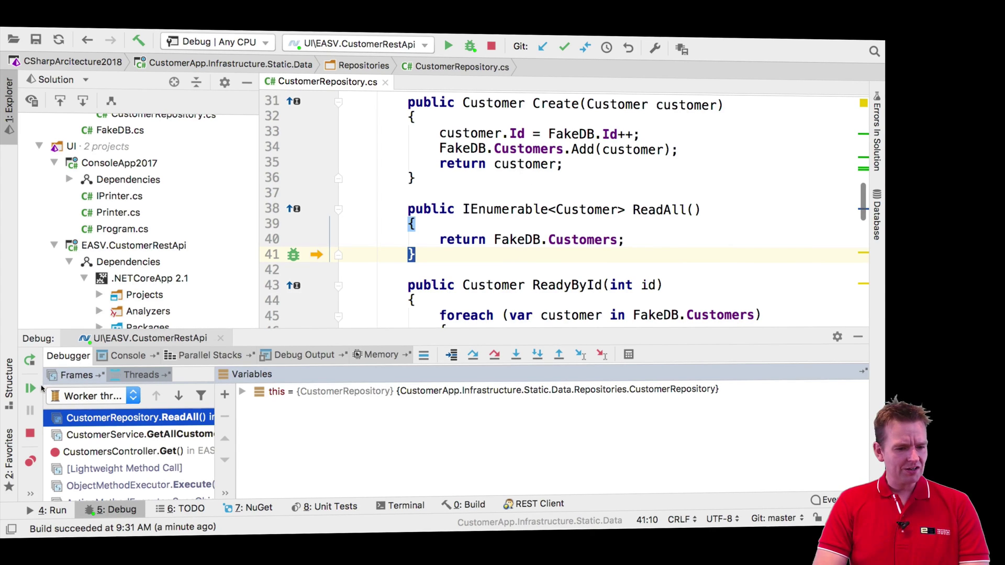
click(30, 389)
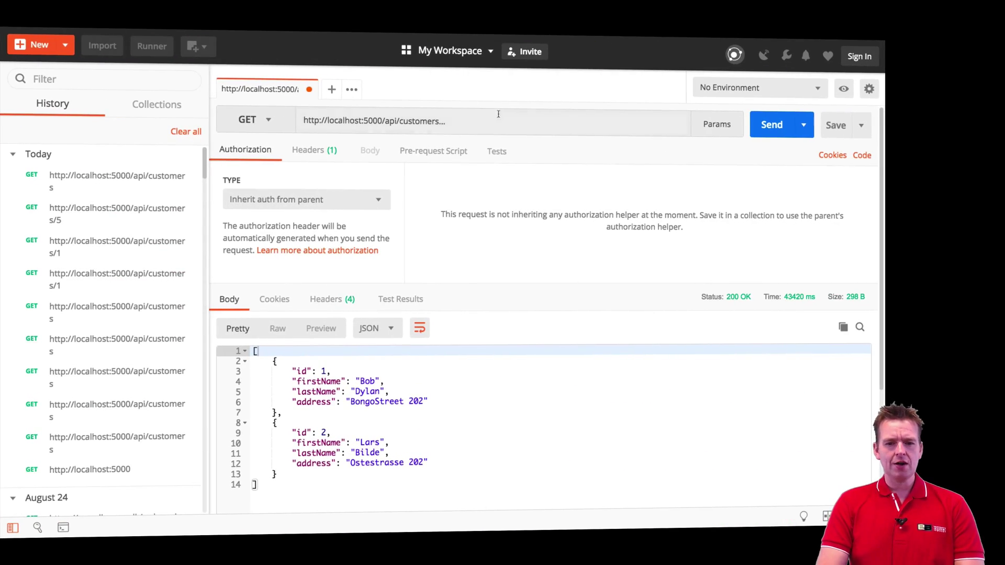